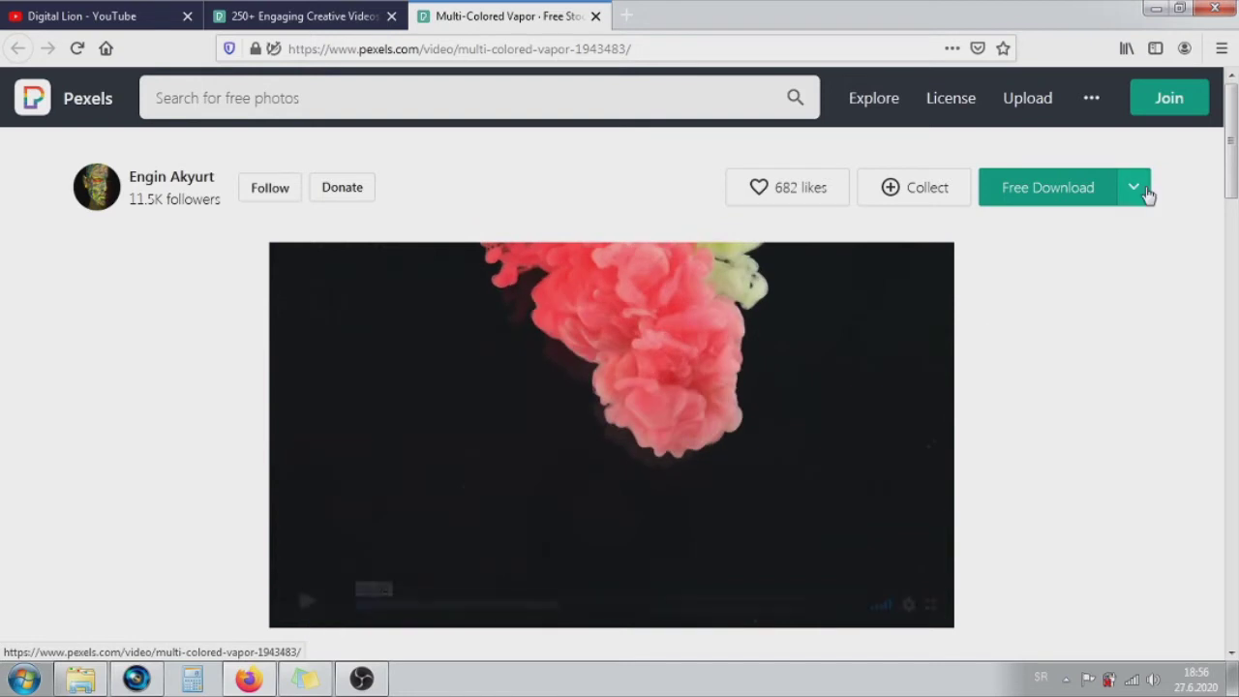
Download the Multi-Colored Vapor video in Full HD (1920 x 1080) and check that it is among the browser's downloads
{"action": "left_click", "coordinate": [1142, 193]}
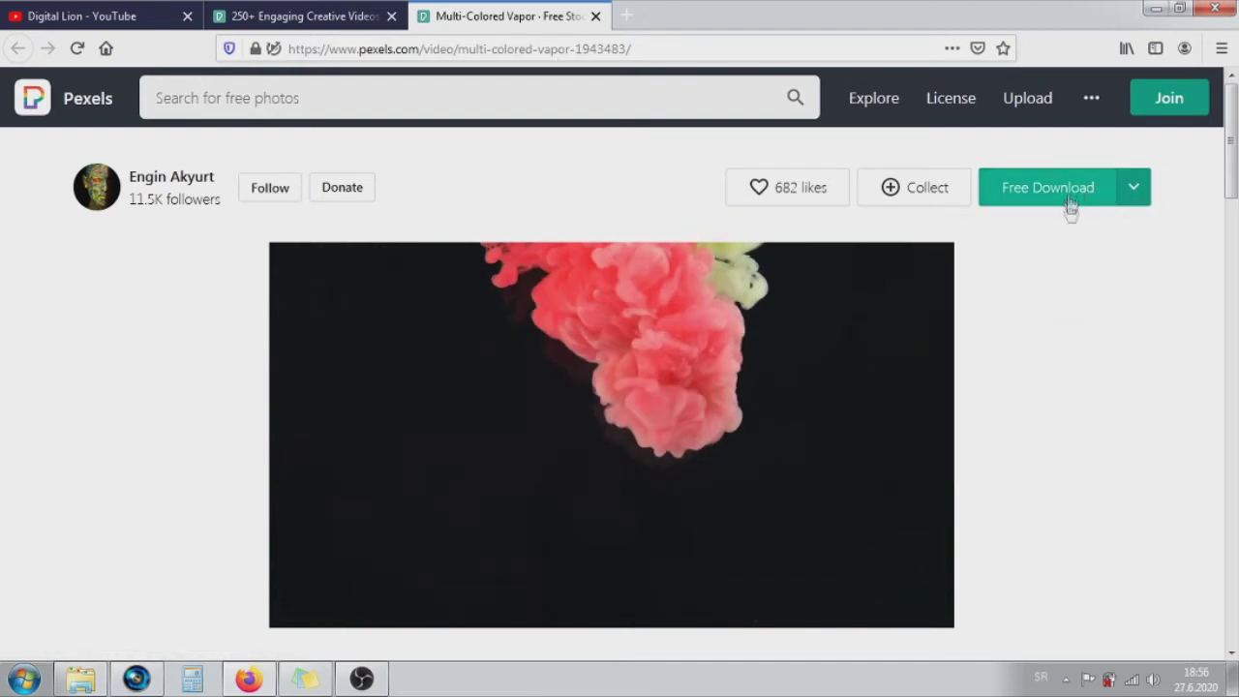
{"action": "left_click", "coordinate": [1136, 188]}
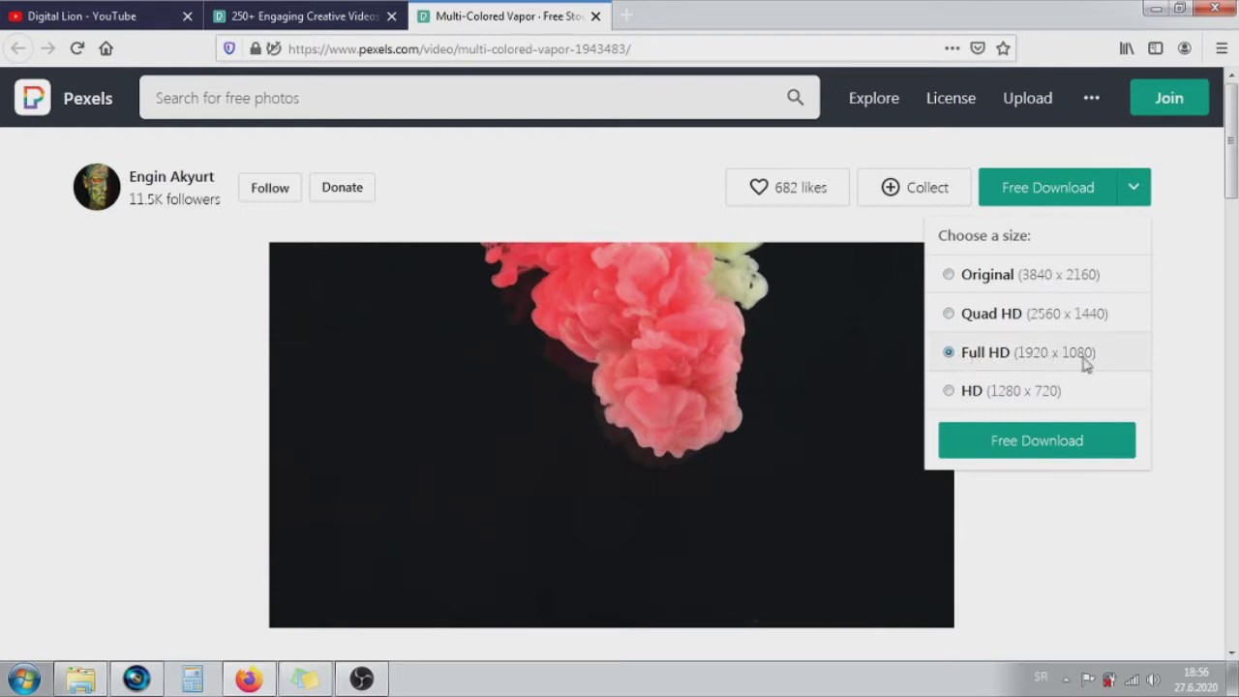
{"action": "left_click", "coordinate": [1084, 447]}
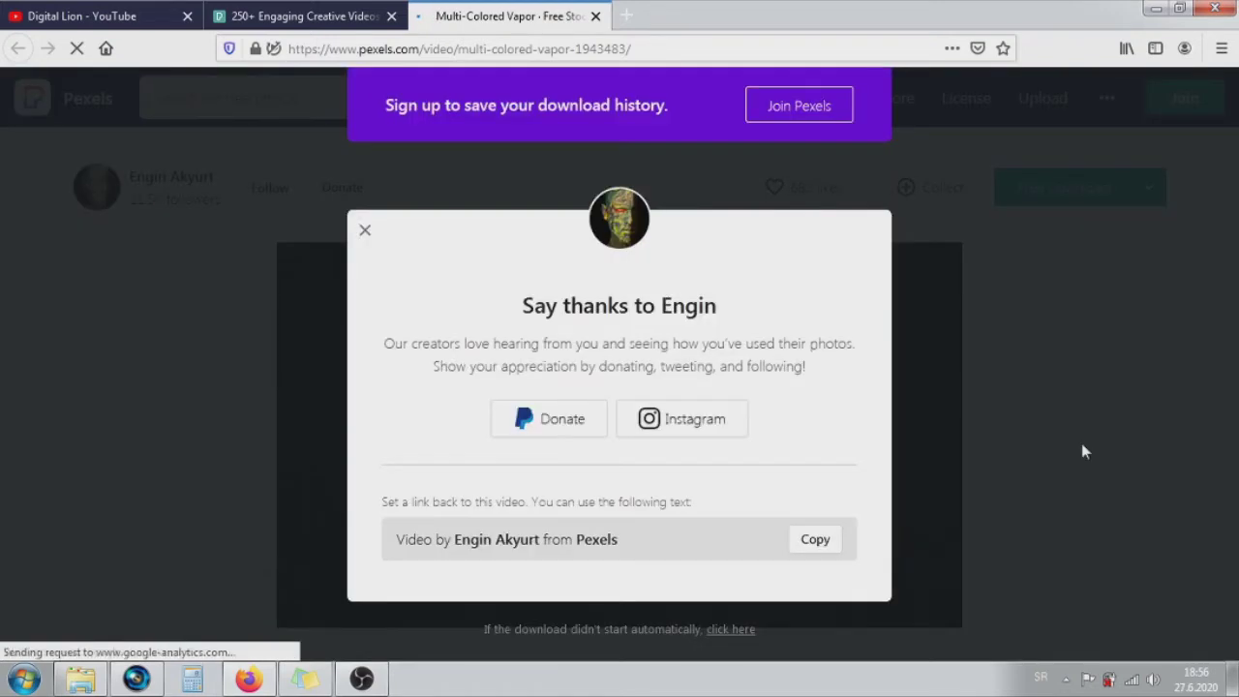
{"action": "left_click", "coordinate": [273, 265]}
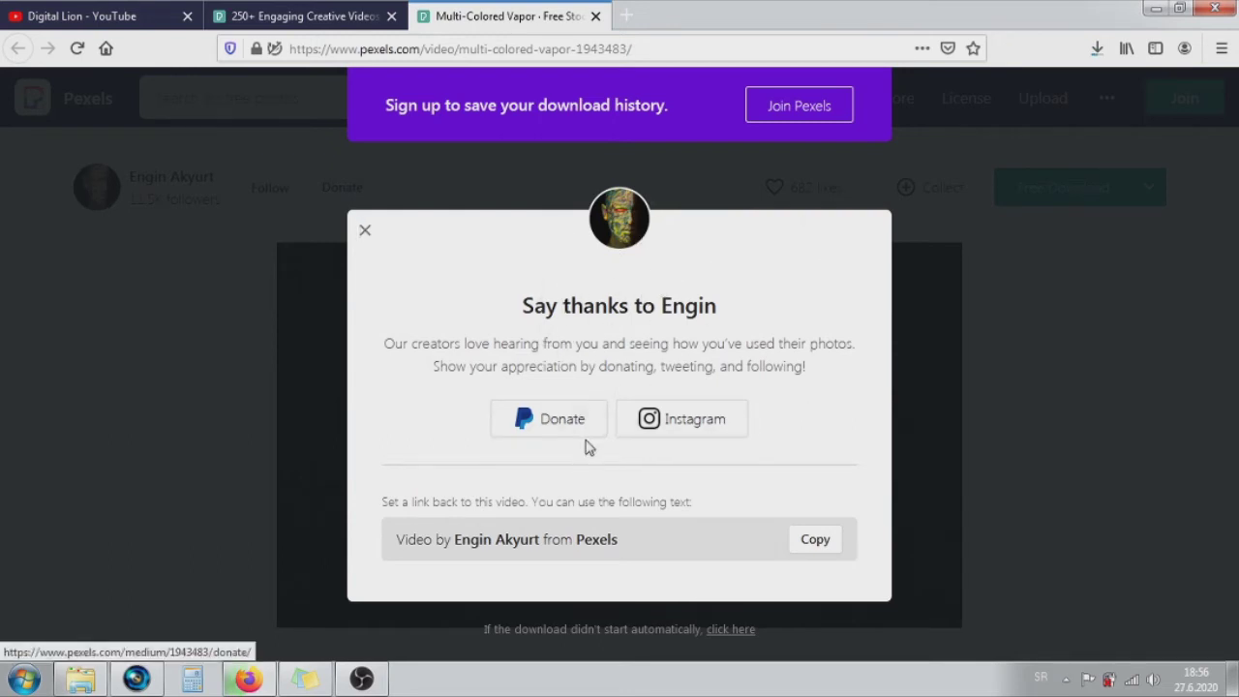
{"action": "left_click", "coordinate": [363, 234]}
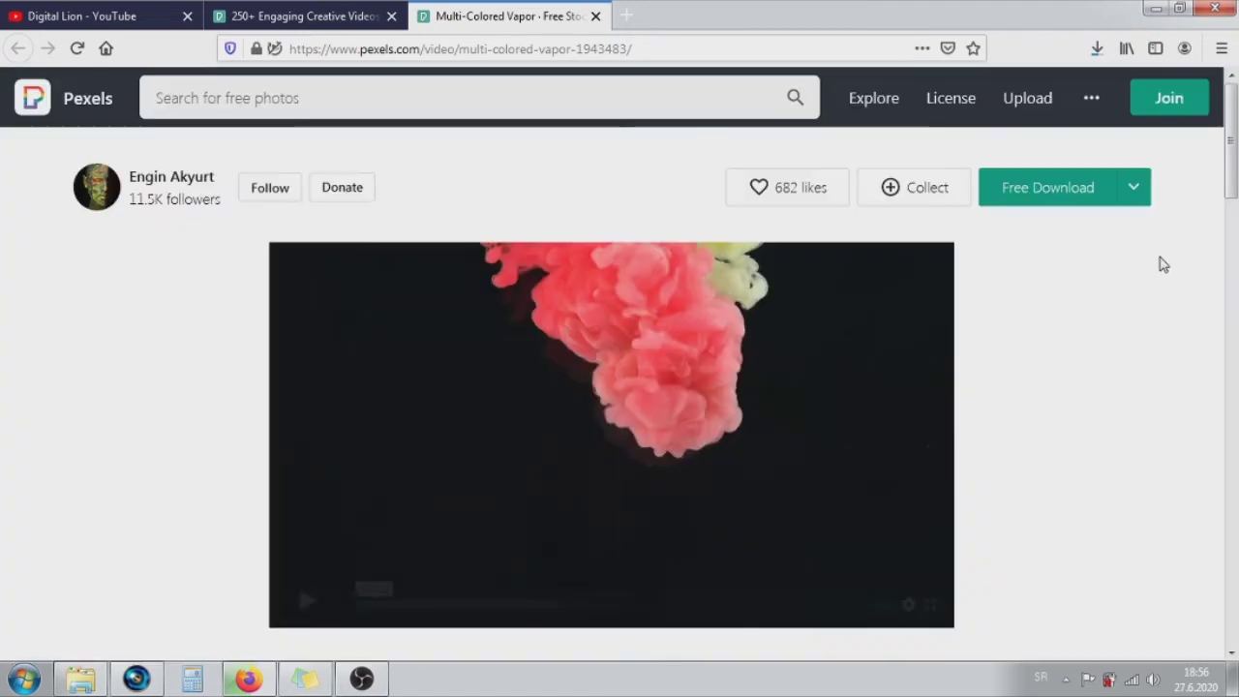
{"action": "left_click", "coordinate": [1098, 49]}
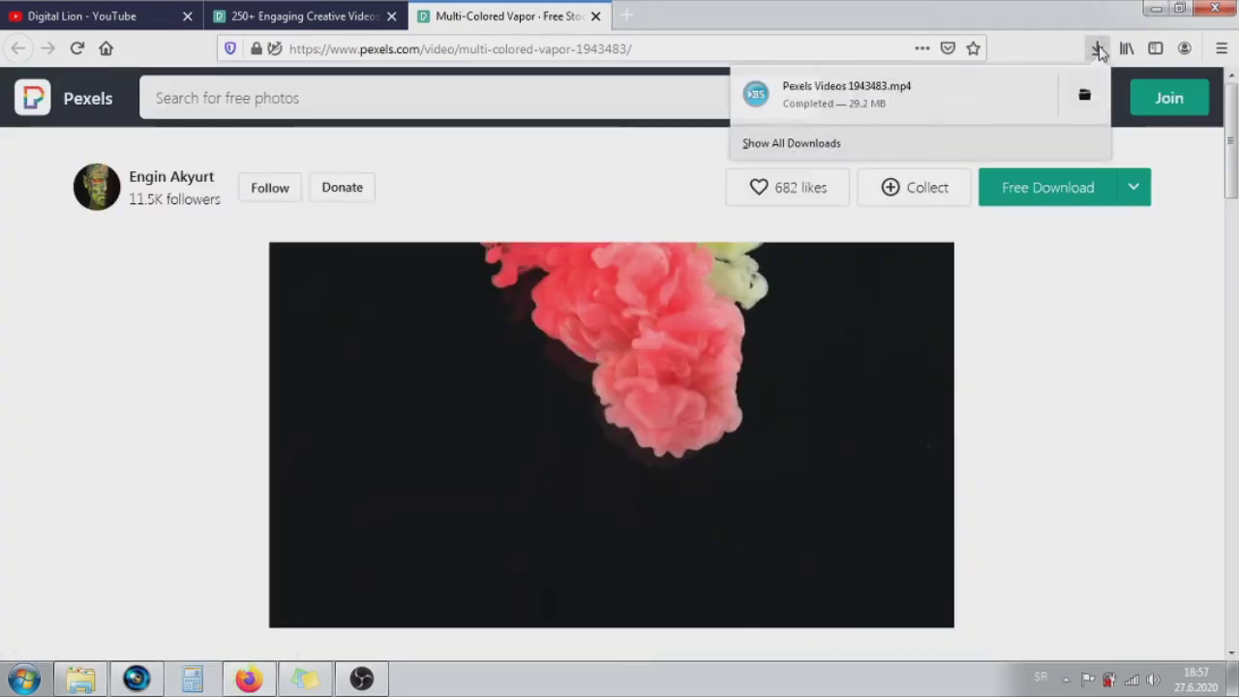
{"action": "left_click", "coordinate": [1097, 48]}
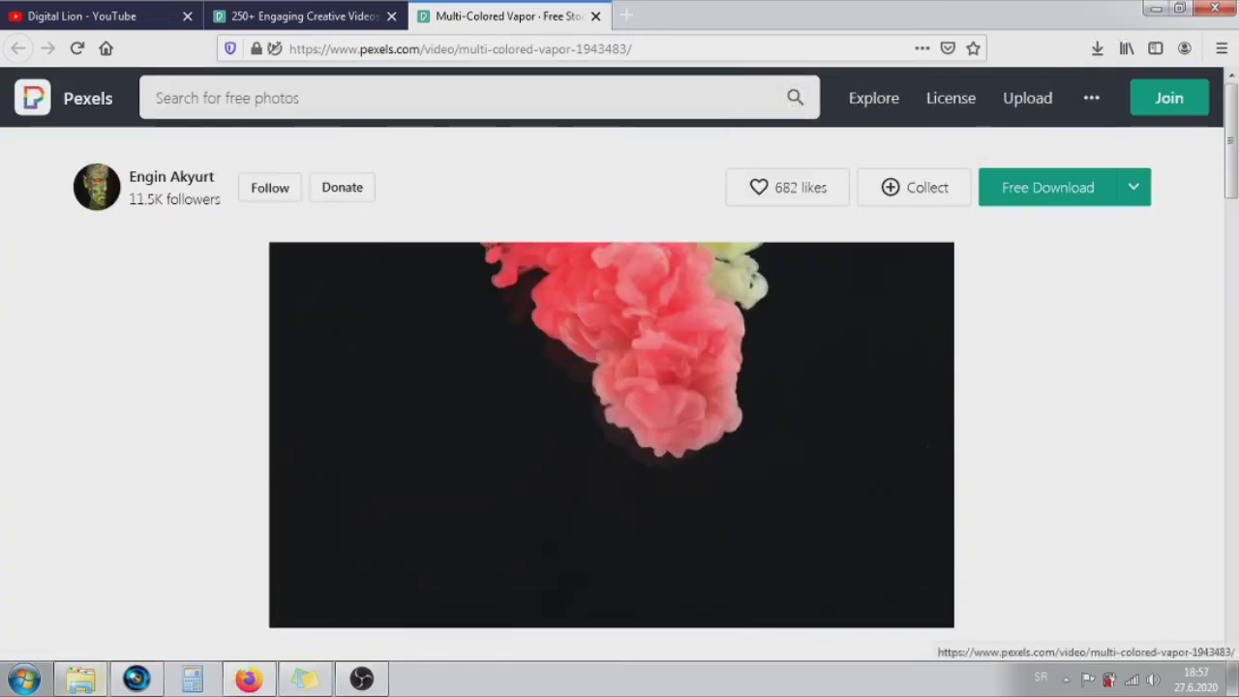
Switch to Vegas Pro and open Pexels Videos 1943483 from the Downloads folder onto the timeline
{"action": "left_click", "coordinate": [133, 679]}
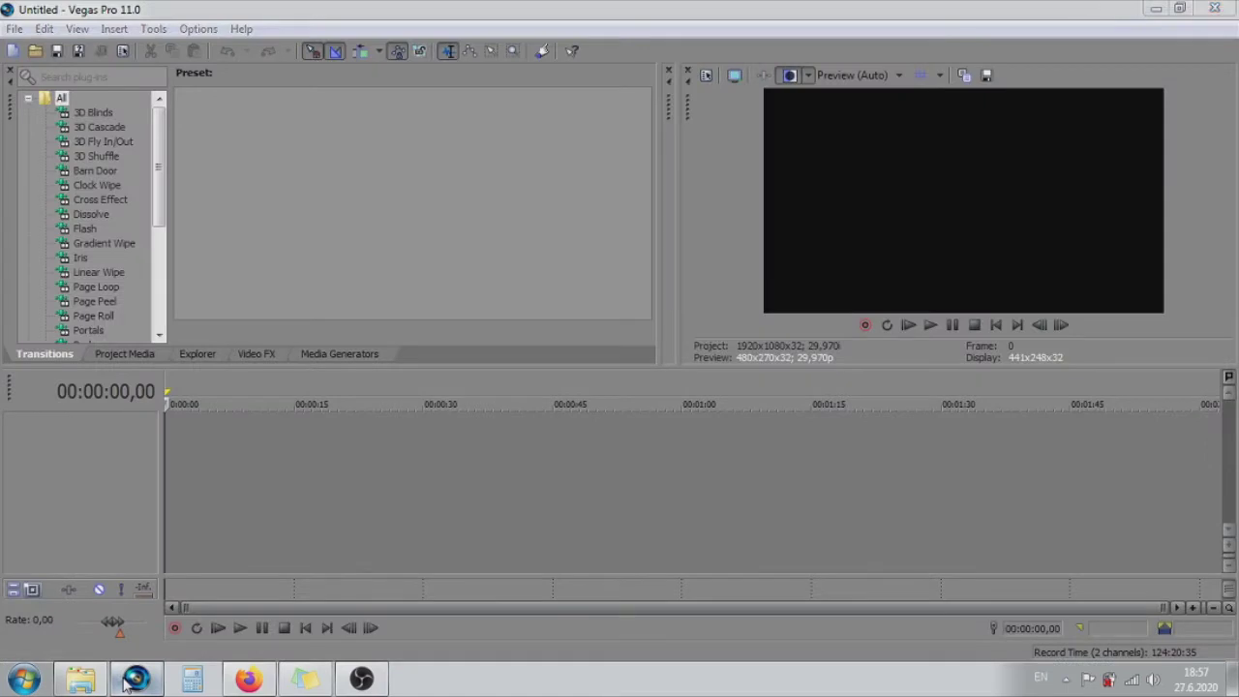
{"action": "key", "text": "ctrl+o"}
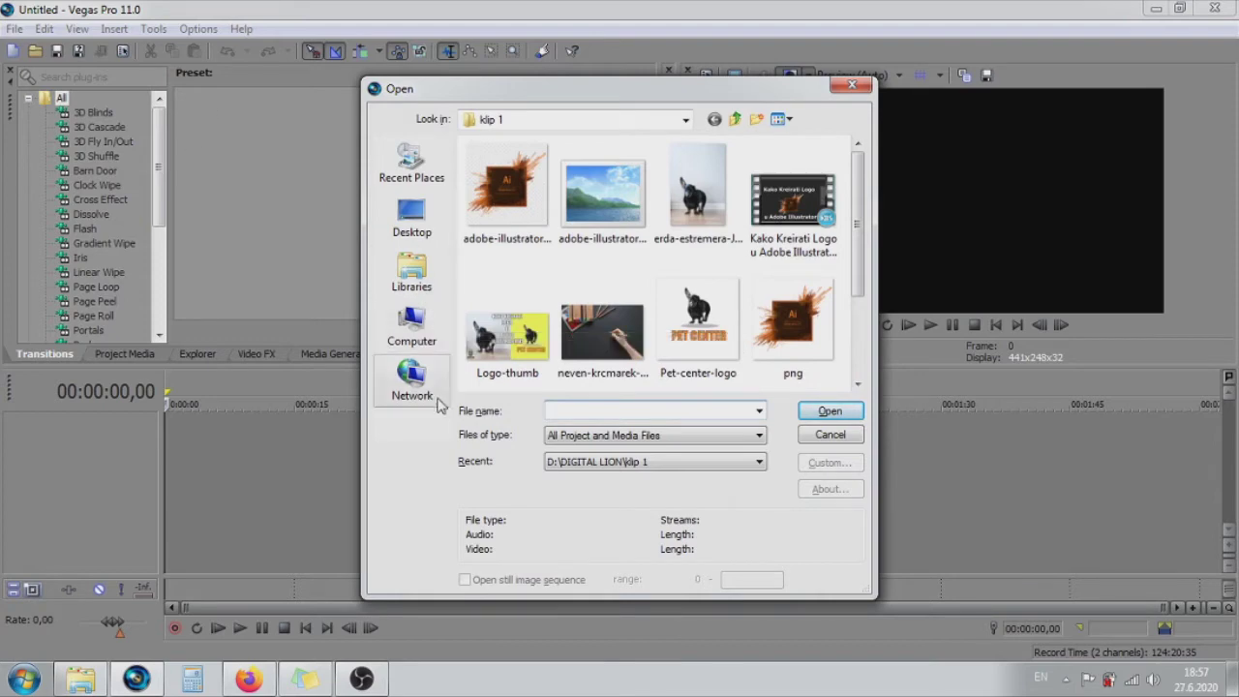
{"action": "left_click", "coordinate": [410, 329]}
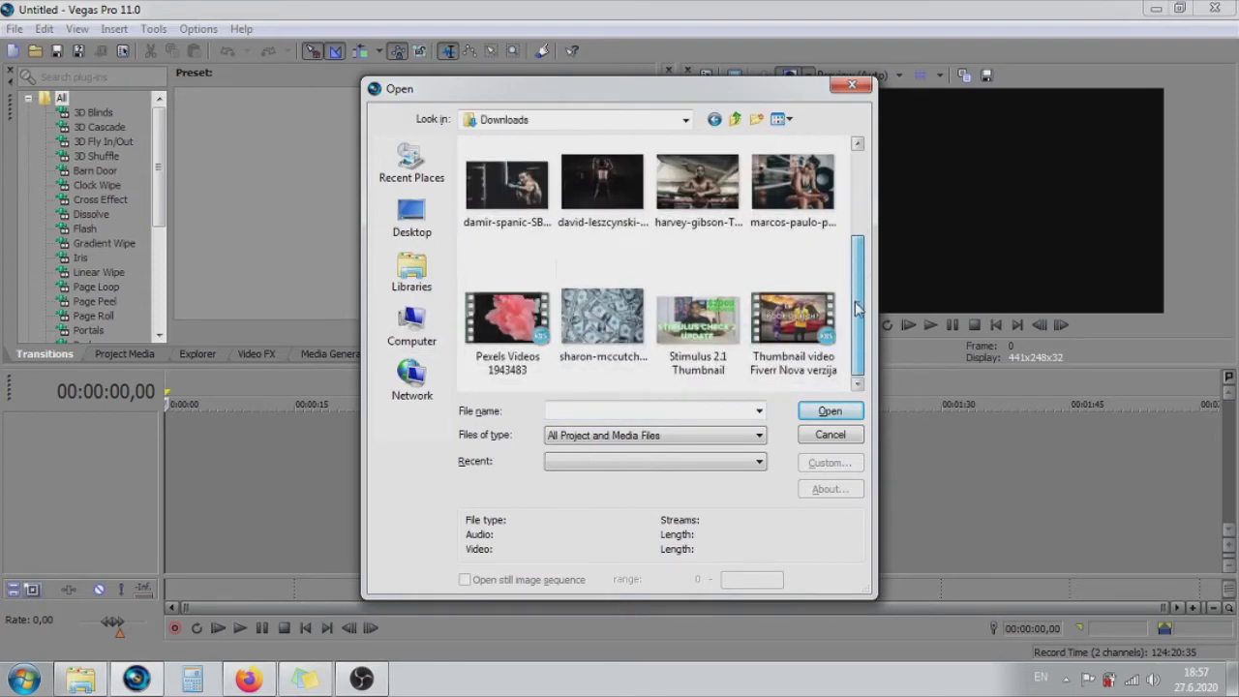
{"action": "left_click", "coordinate": [523, 325]}
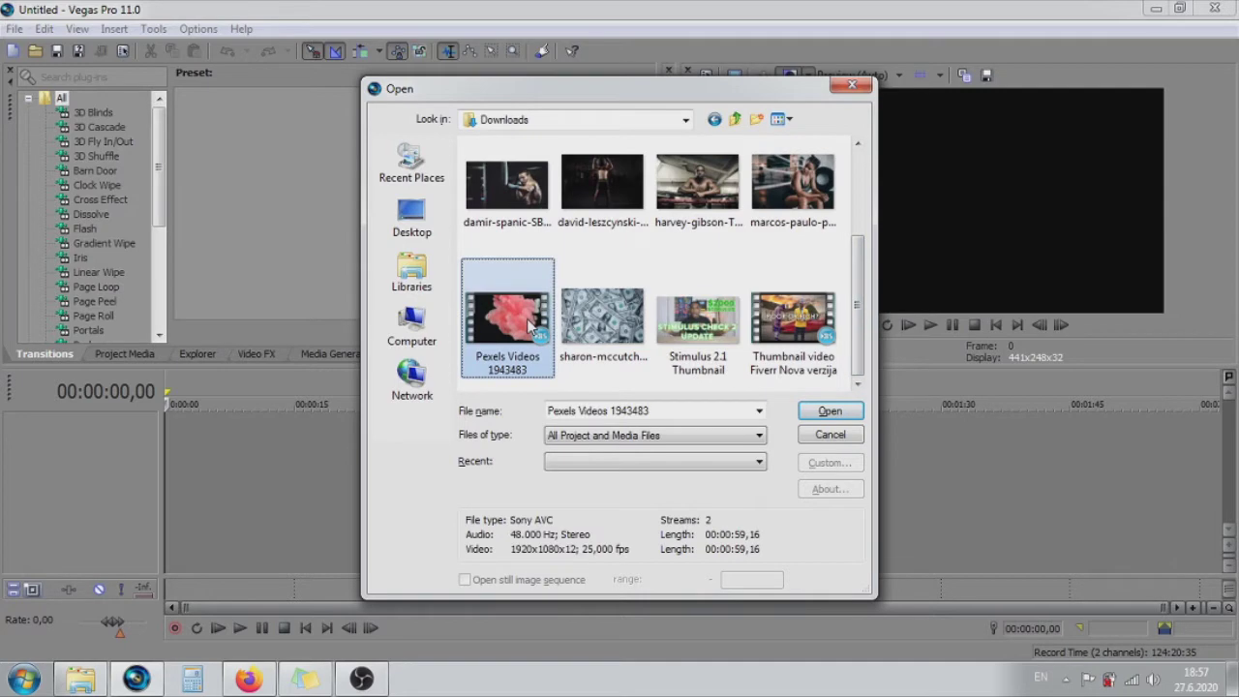
{"action": "left_click", "coordinate": [826, 412]}
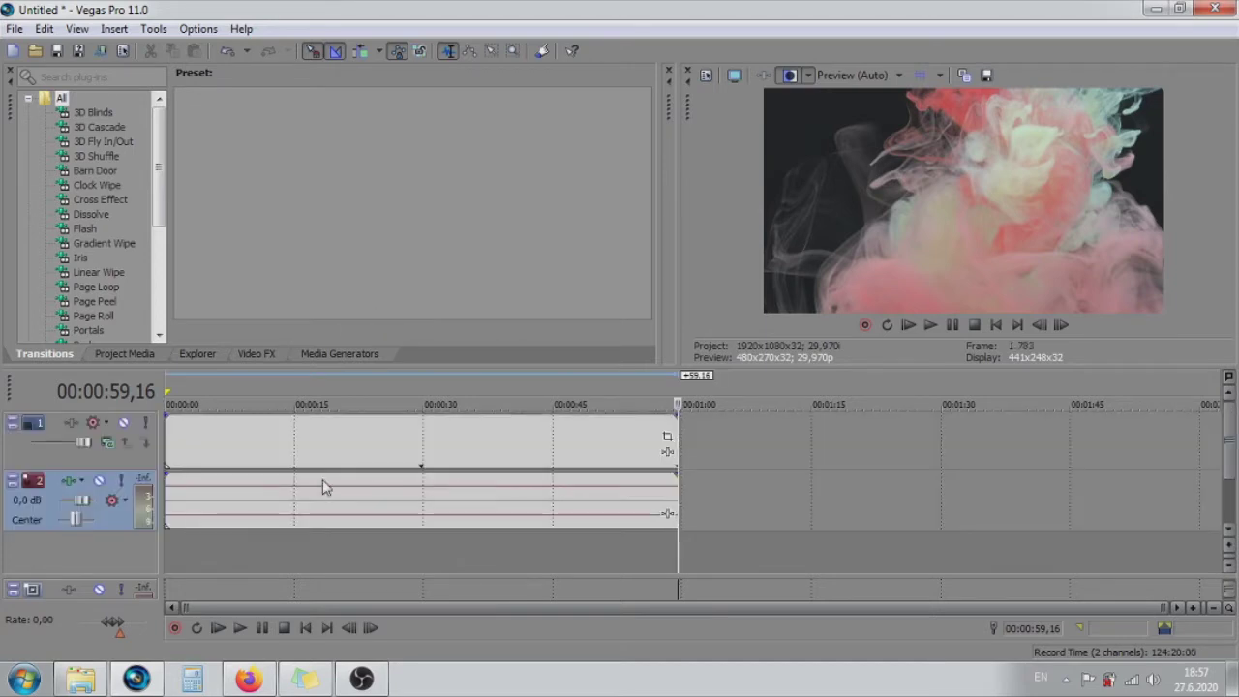
Preview the imported vapor clip at several points on the timeline and play its opening seconds
{"action": "left_click", "coordinate": [235, 444]}
{"action": "left_click", "coordinate": [184, 434]}
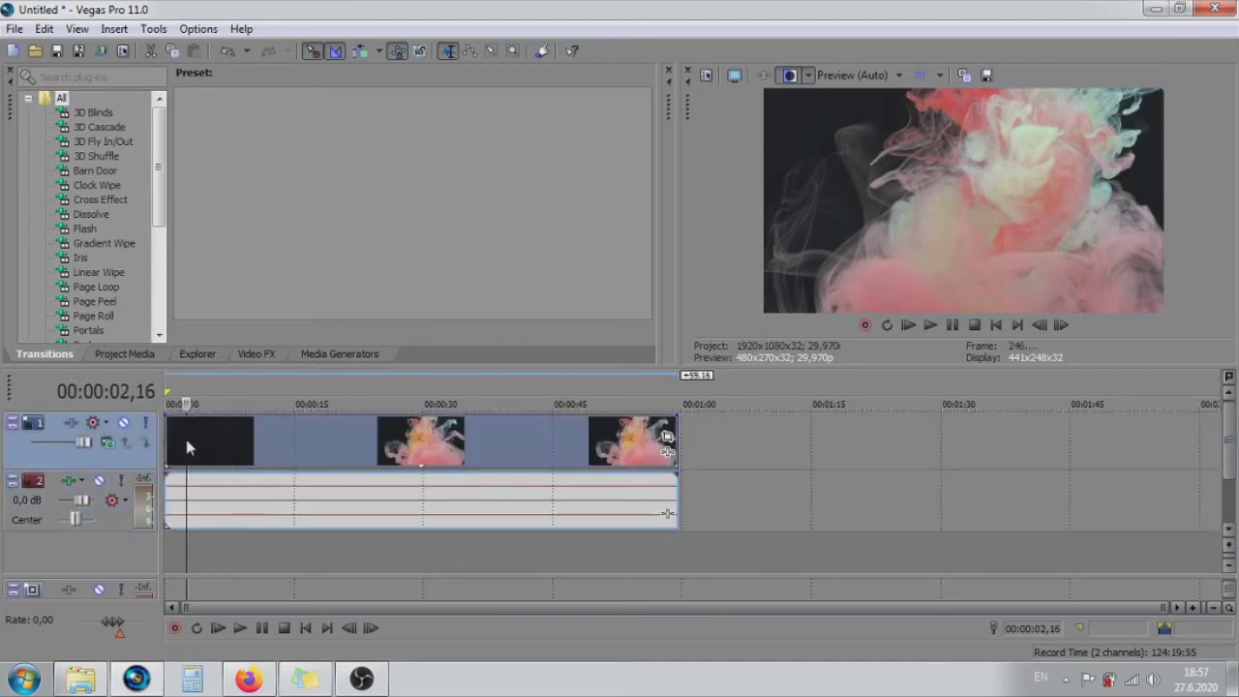
{"action": "left_click", "coordinate": [296, 447]}
{"action": "left_click", "coordinate": [388, 440]}
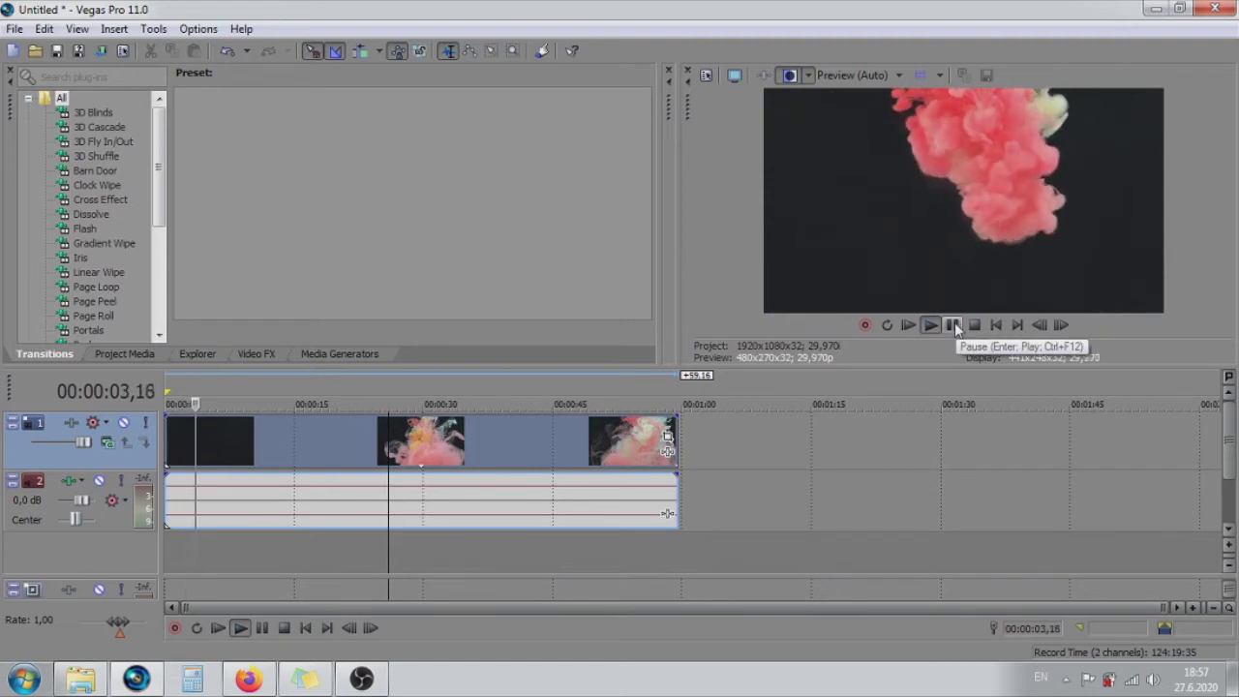
{"action": "left_click", "coordinate": [954, 326]}
Insert a new video track above the vapor clip and add text media at the start of that track
{"action": "right_click", "coordinate": [539, 546]}
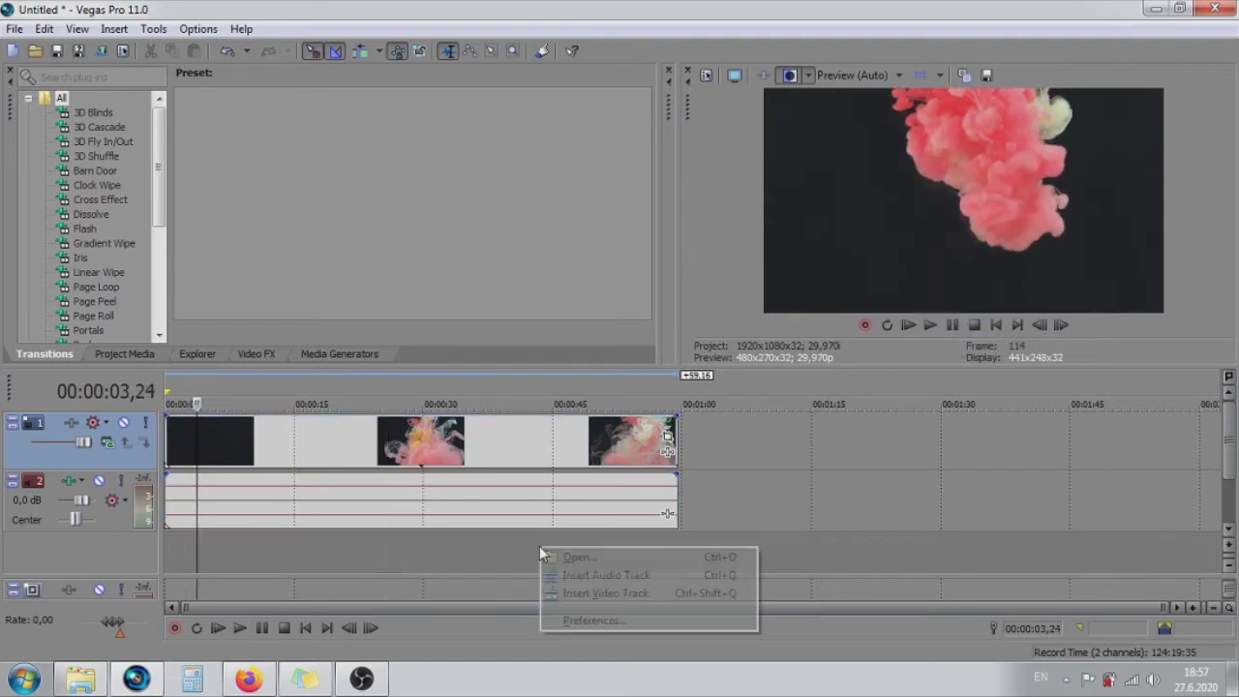
{"action": "left_click", "coordinate": [573, 594]}
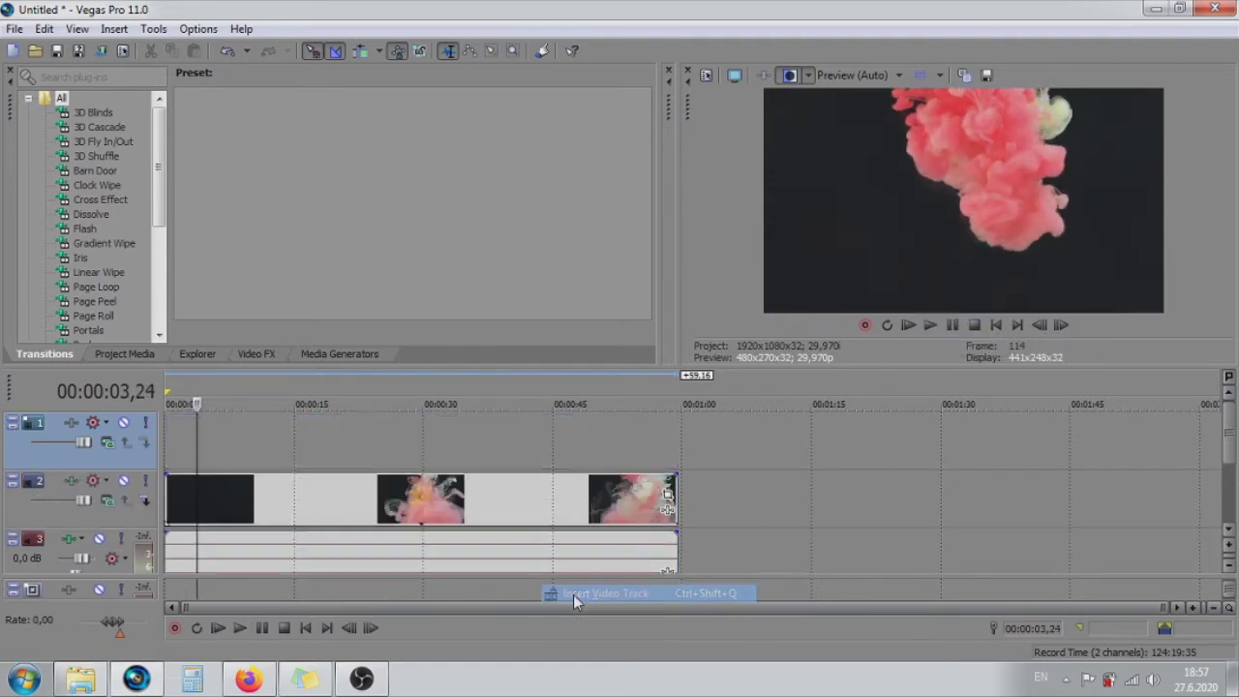
{"action": "left_click", "coordinate": [166, 424]}
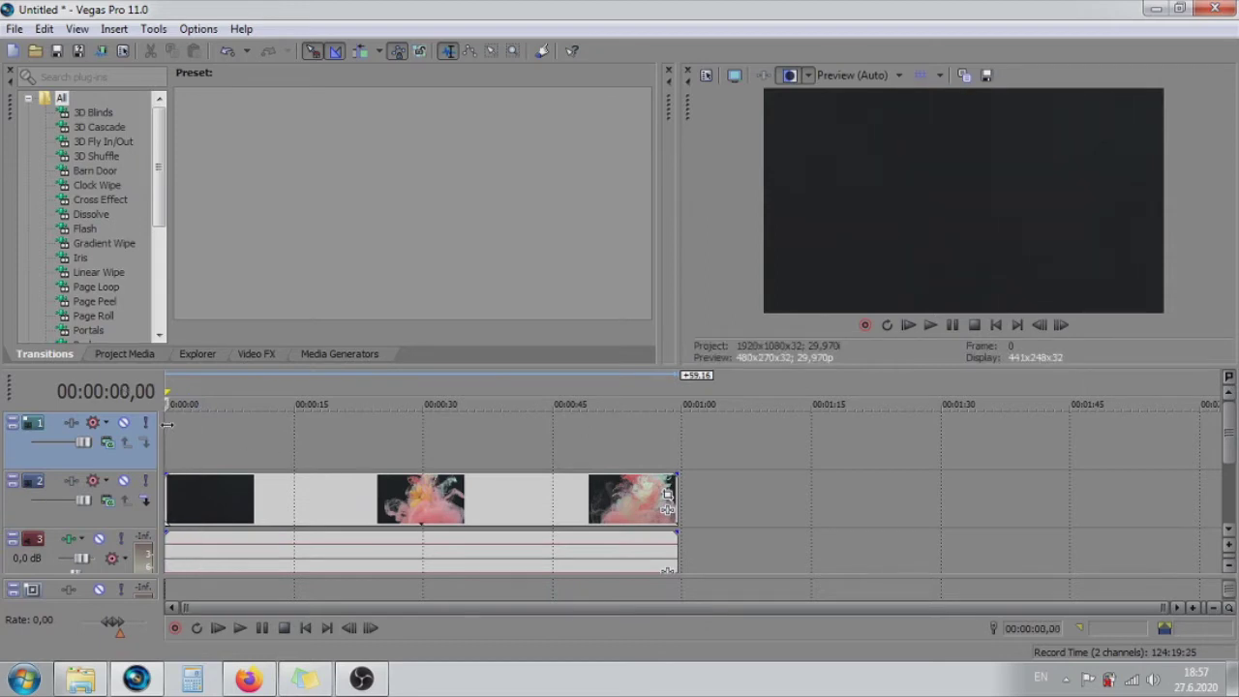
{"action": "right_click", "coordinate": [168, 425]}
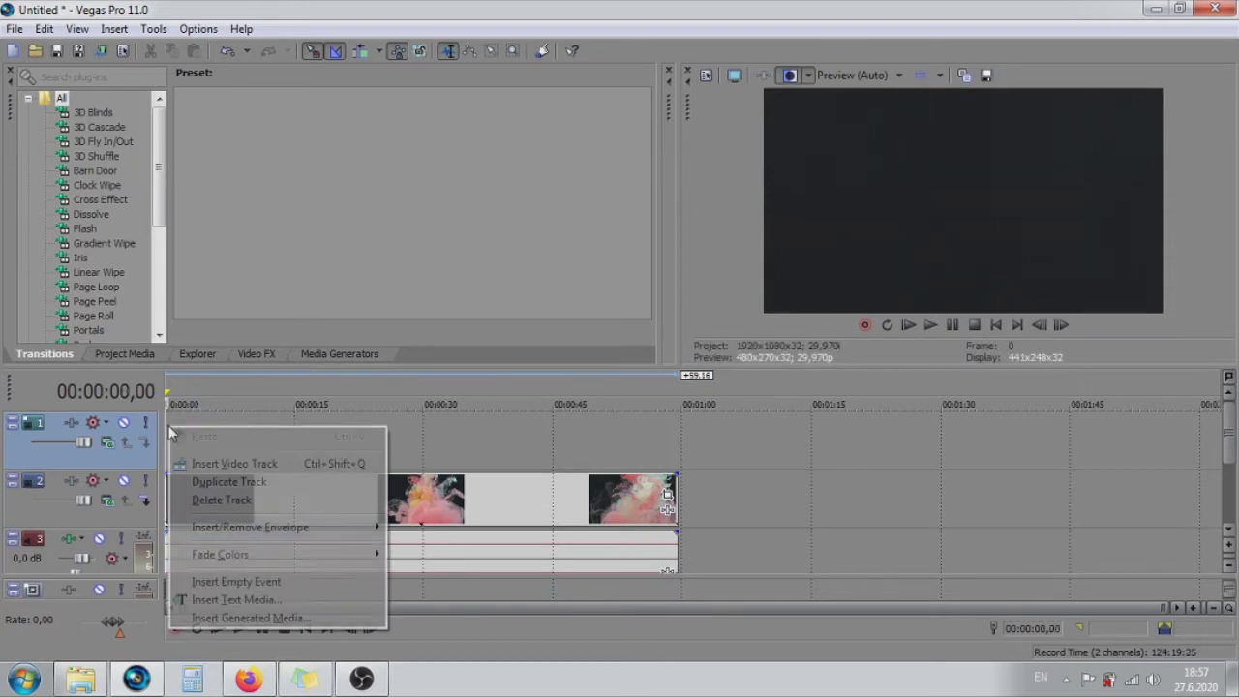
{"action": "left_click", "coordinate": [294, 602]}
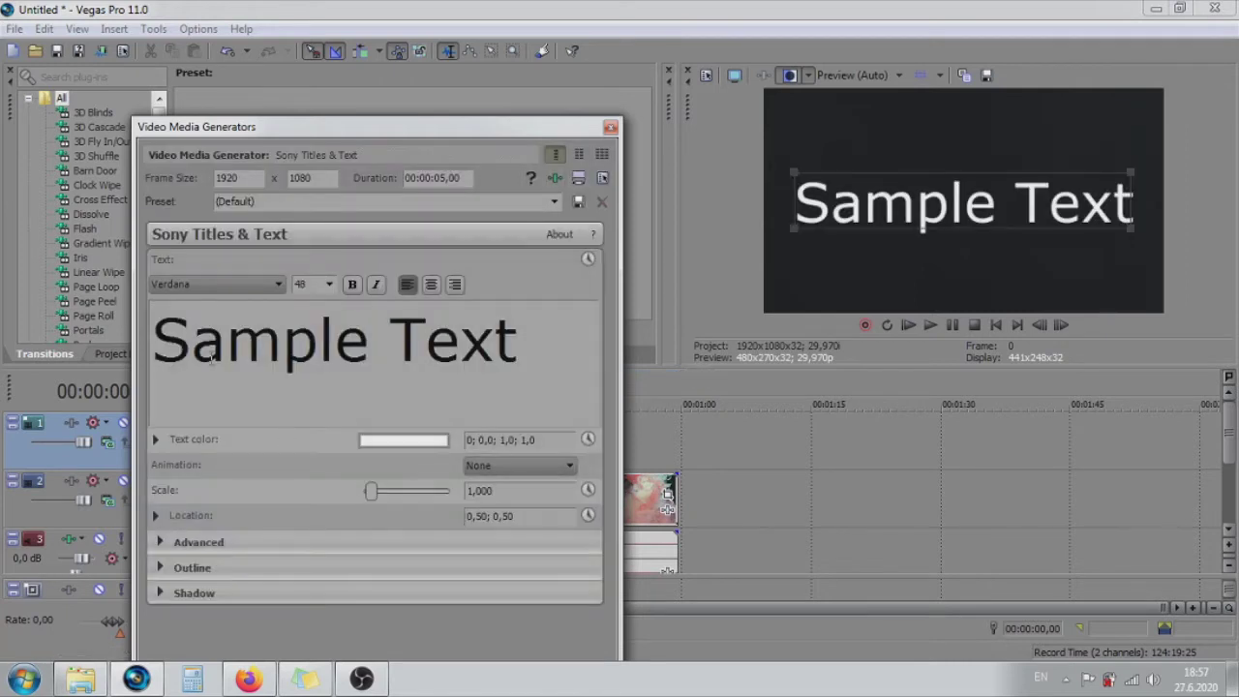
Replace the title's sample text with DIGITAL LION
{"action": "left_click_drag", "start_coordinate": [558, 343], "coordinate": [120, 391]}
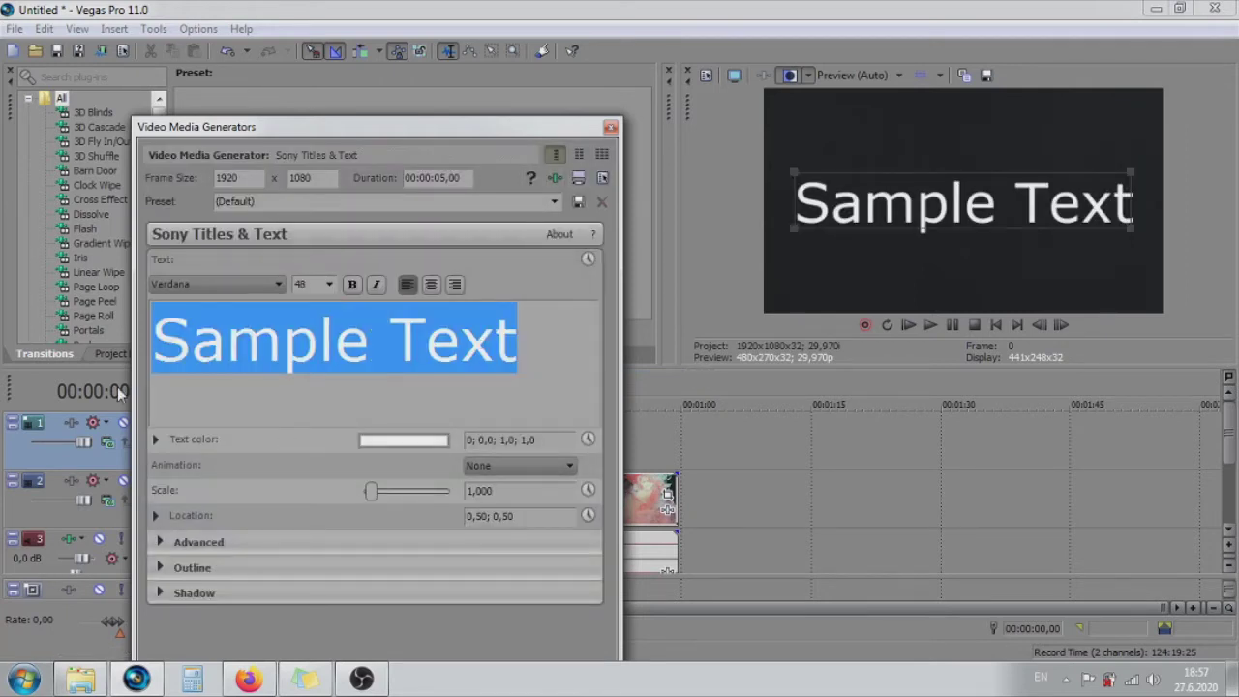
{"action": "key", "text": "BackSpace"}
{"action": "type", "text": "D"}
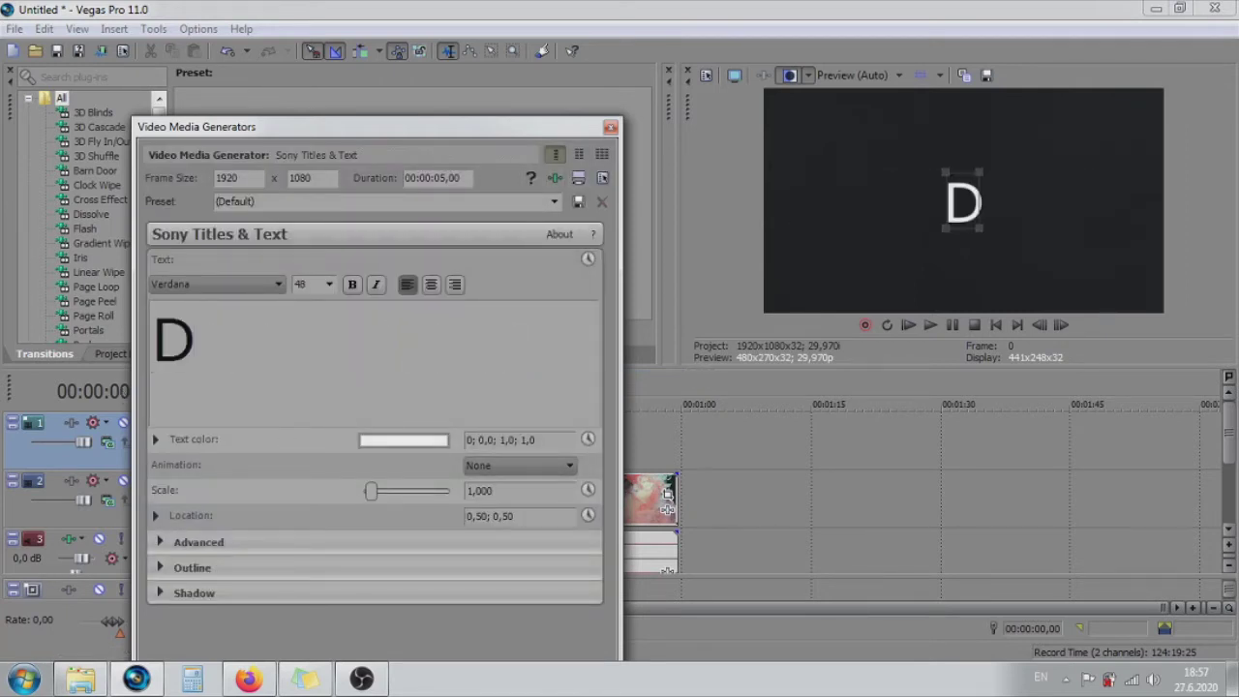
{"action": "type", "text": "IGIT"}
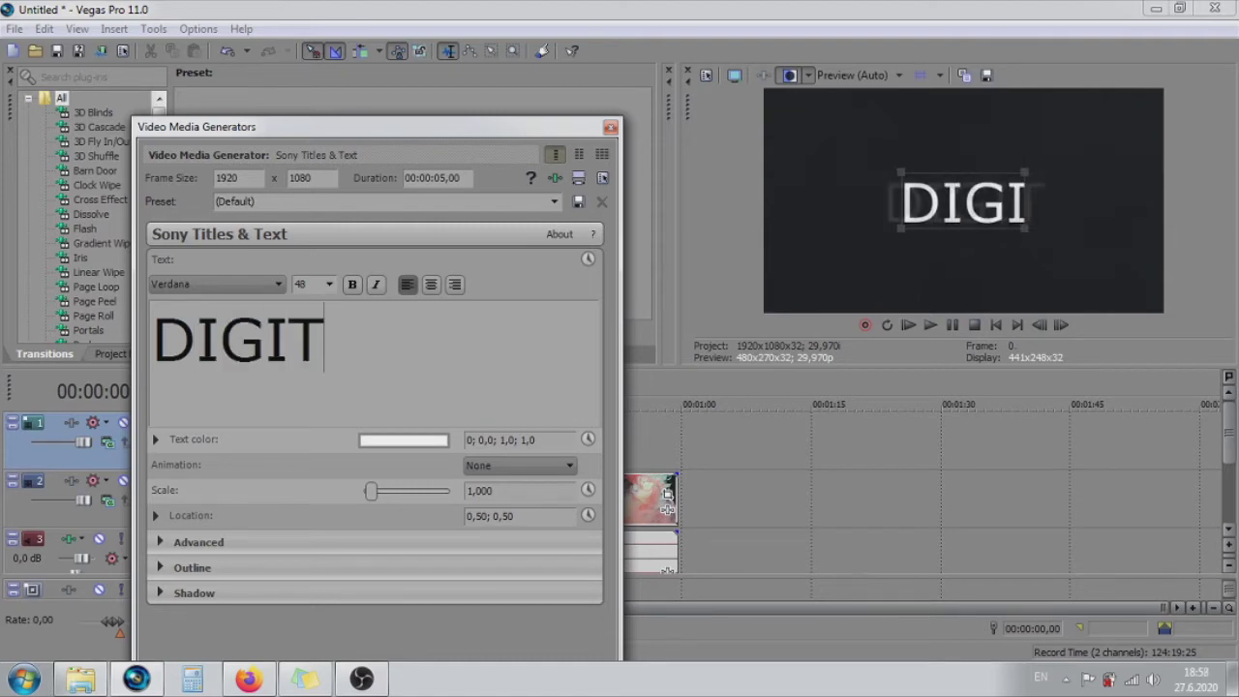
{"action": "type", "text": "AL LION"}
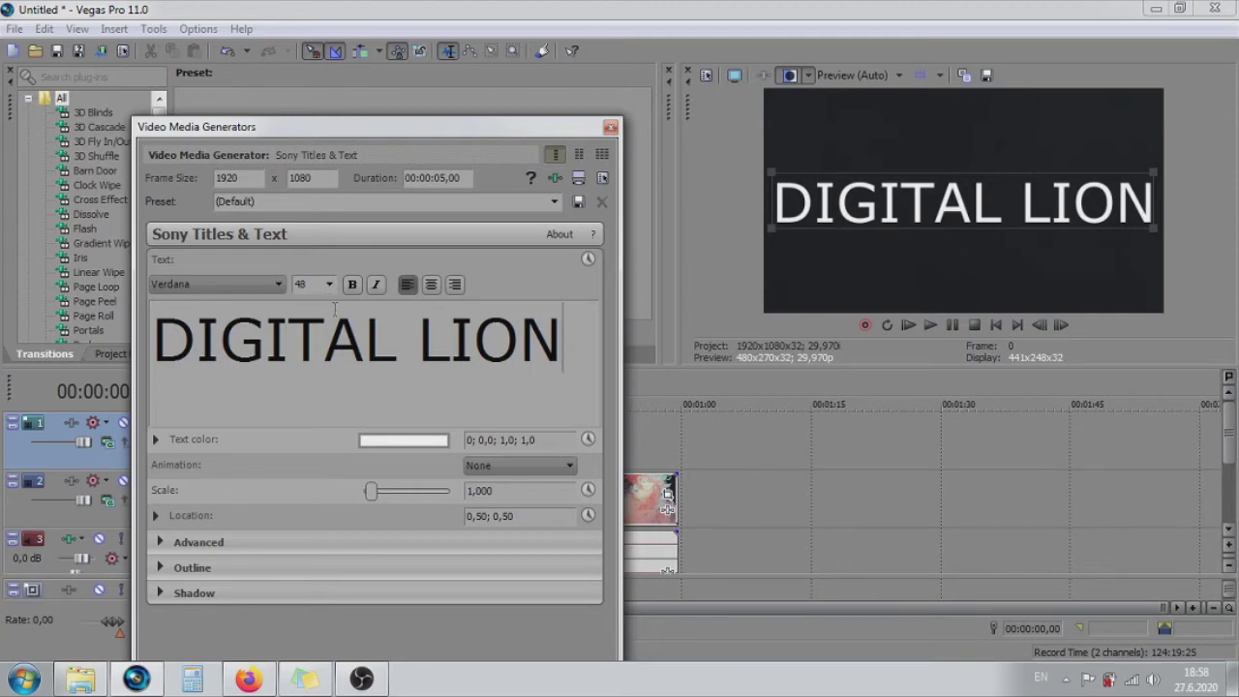
Make the whole DIGITAL LION text bold and set its font to Impact
{"action": "key", "text": "ctrl+a"}
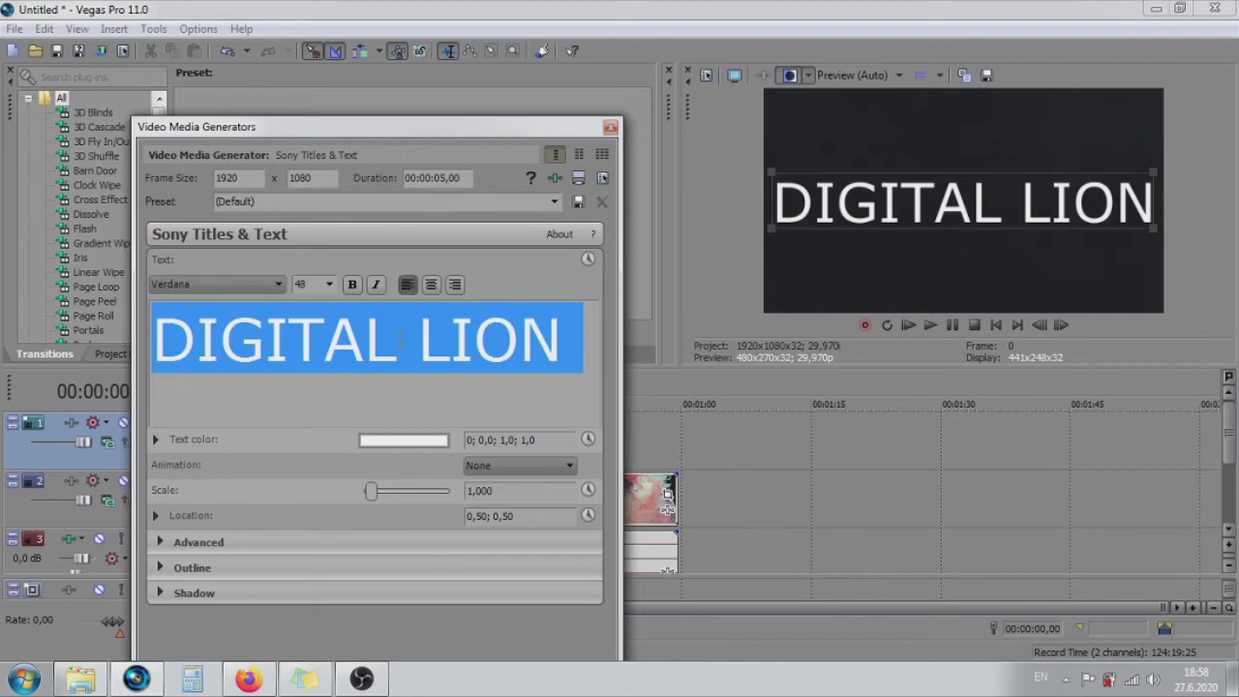
{"action": "left_click", "coordinate": [401, 340]}
{"action": "key", "text": "ctrl+a"}
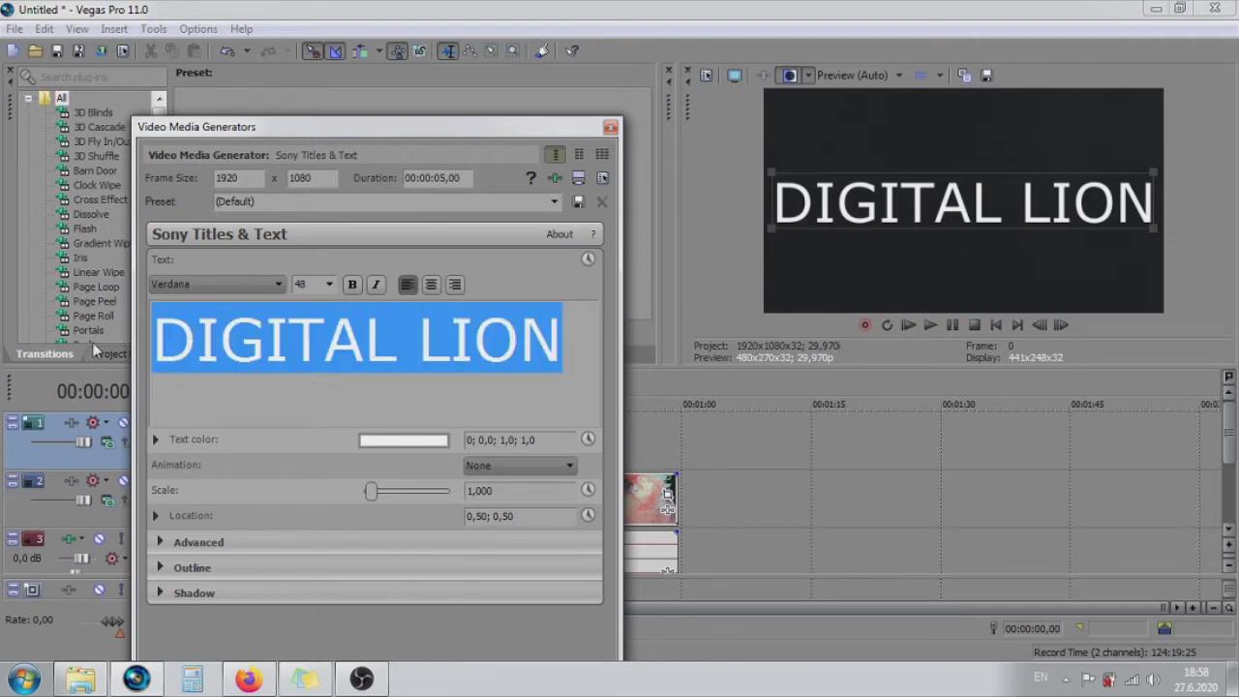
{"action": "left_click", "coordinate": [350, 284]}
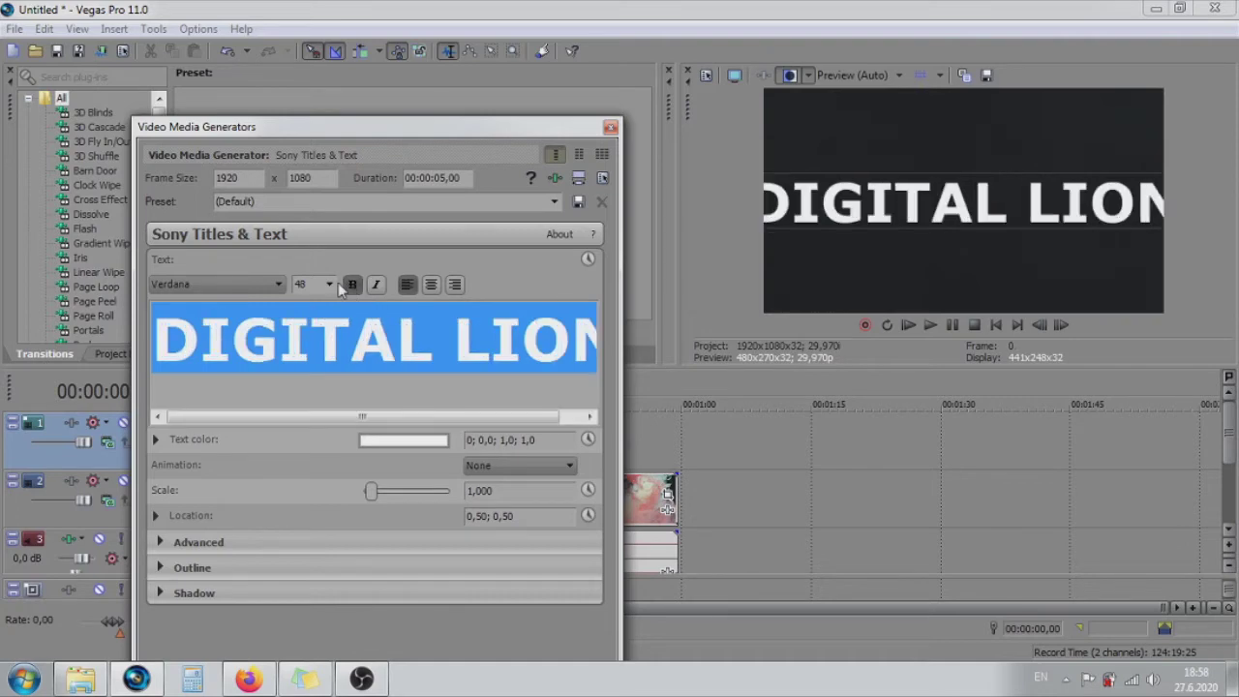
{"action": "left_click", "coordinate": [279, 284]}
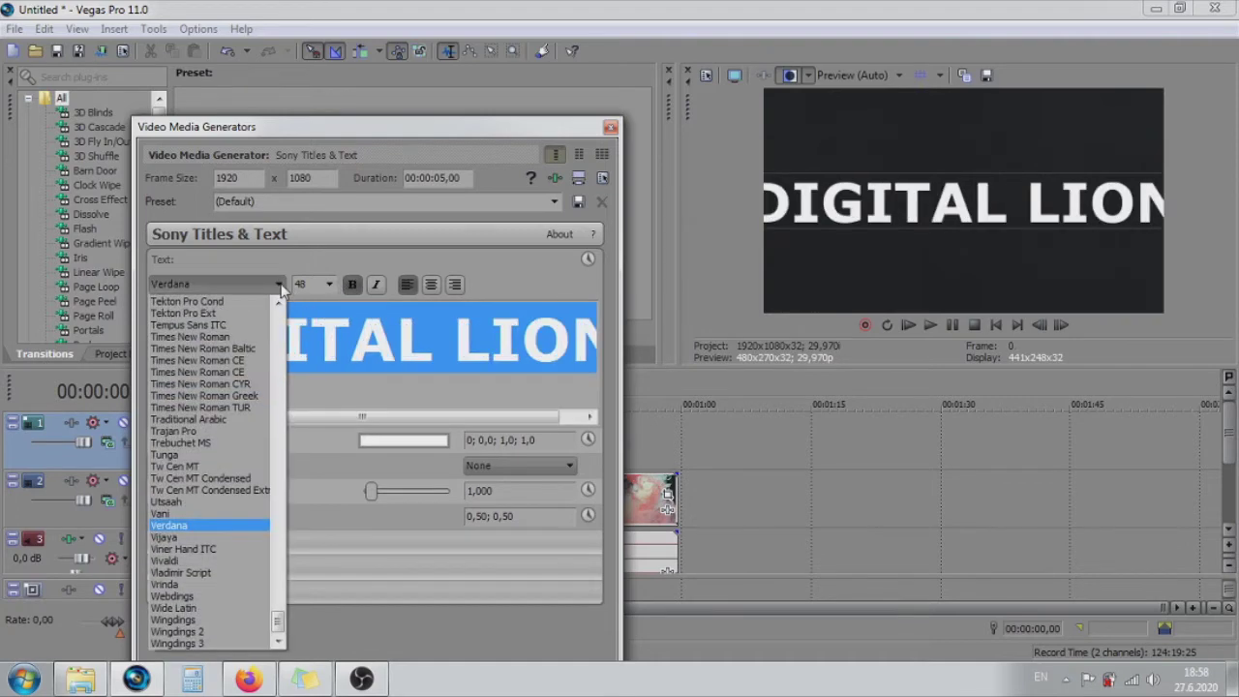
{"action": "key", "text": "i"}
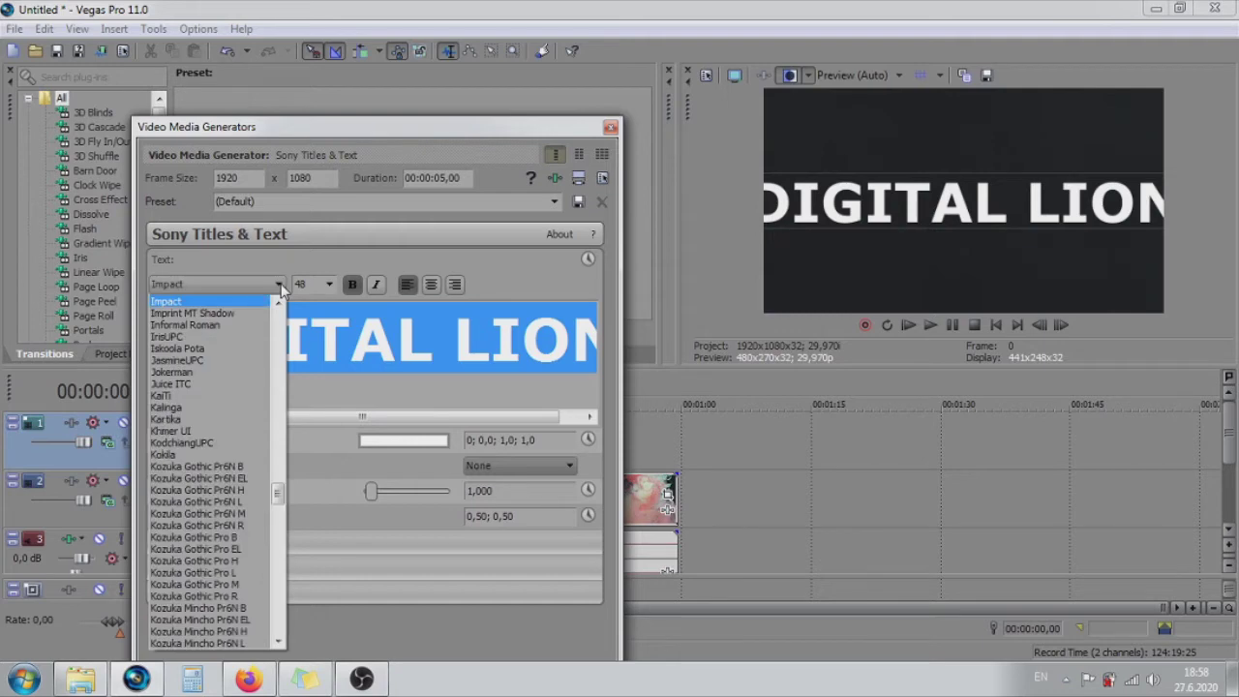
{"action": "left_click", "coordinate": [221, 302]}
Enlarge the title to a scale of about 1.323, center-align its text, and close the text generator
{"action": "mouse_move", "coordinate": [821, 174]}
{"action": "left_mouse_down"}
{"action": "mouse_move", "coordinate": [760, 155]}
{"action": "mouse_move", "coordinate": [843, 184]}
{"action": "left_mouse_up"}
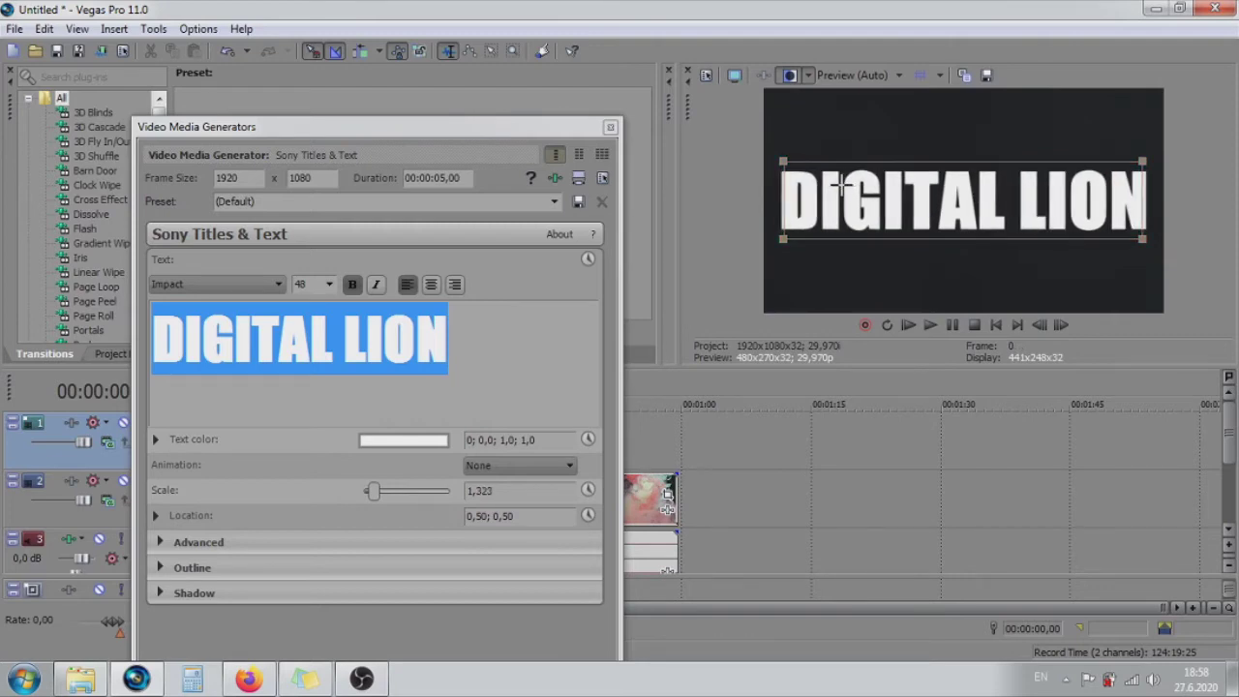
{"action": "left_click", "coordinate": [426, 287]}
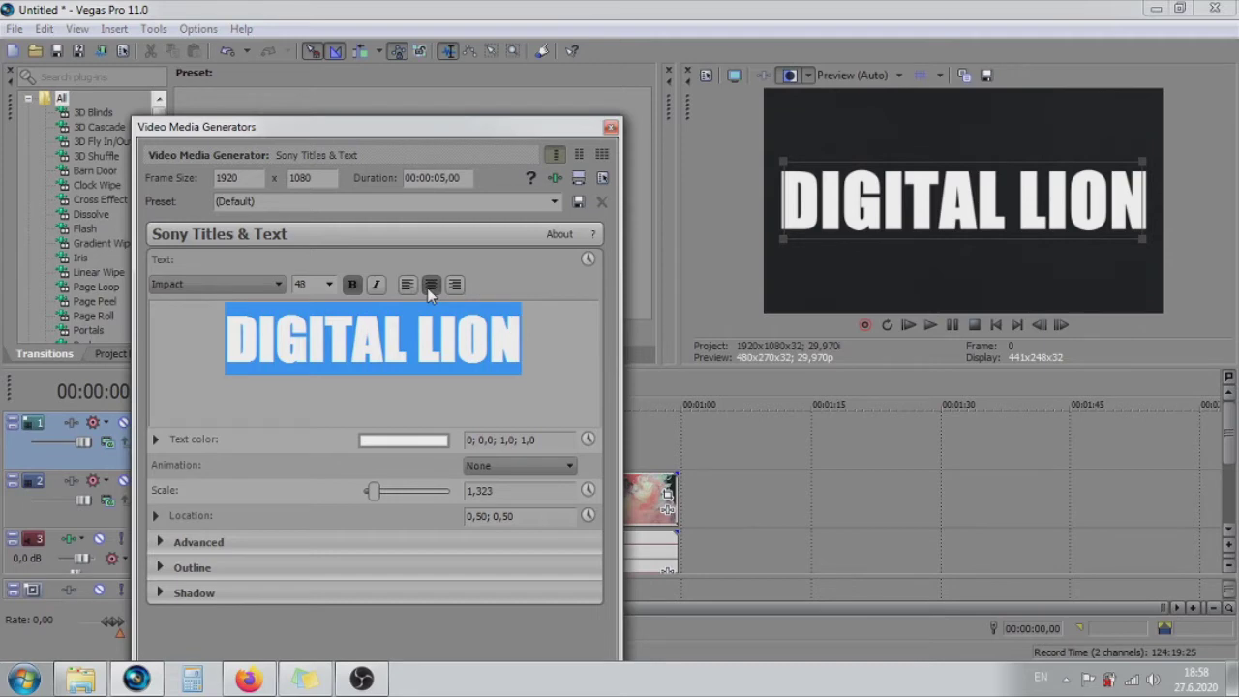
{"action": "left_click", "coordinate": [611, 129]}
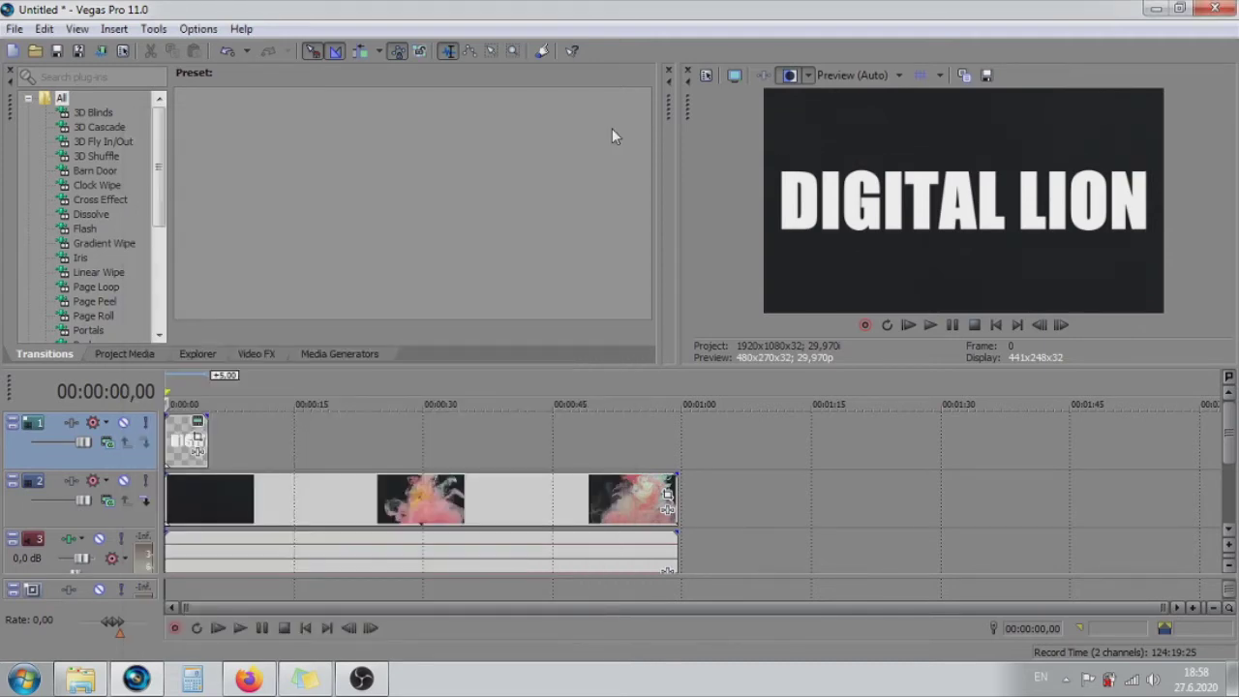
Extend the DIGITAL LION title to the end of the vapor clip and preview it over the footage
{"action": "left_click_drag", "start_coordinate": [200, 426], "coordinate": [669, 424]}
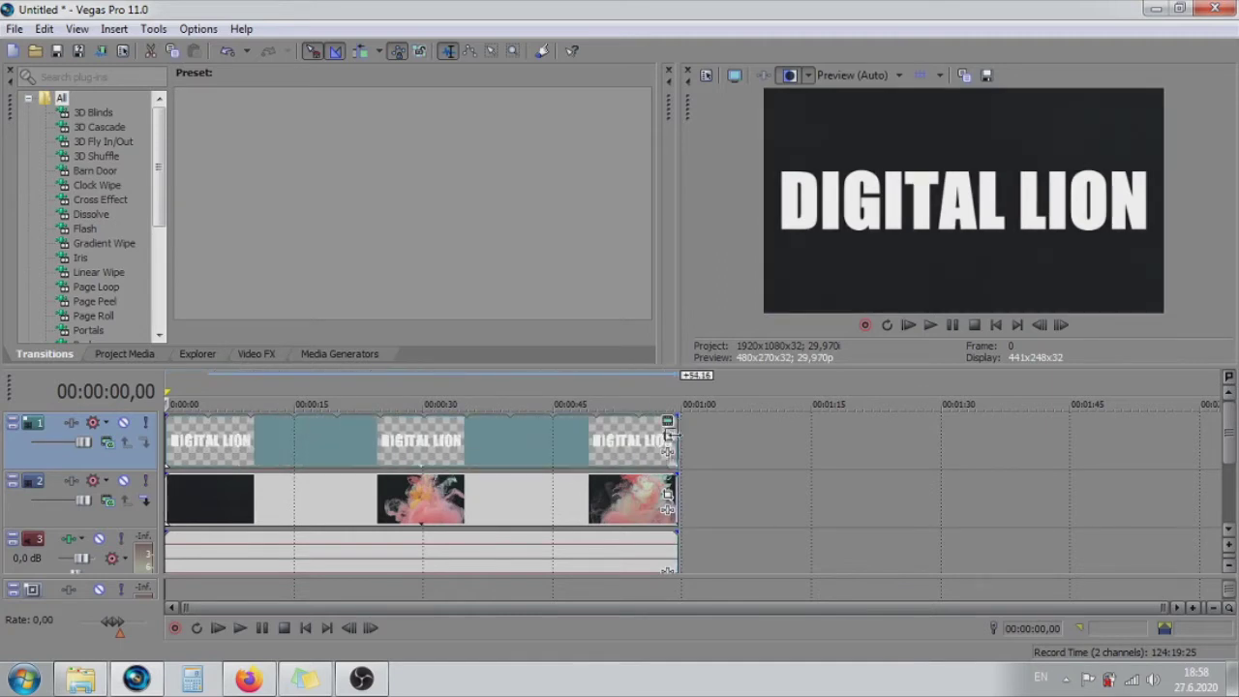
{"action": "left_click", "coordinate": [651, 499]}
{"action": "left_click", "coordinate": [674, 498]}
{"action": "left_click", "coordinate": [580, 478]}
{"action": "left_click", "coordinate": [512, 499]}
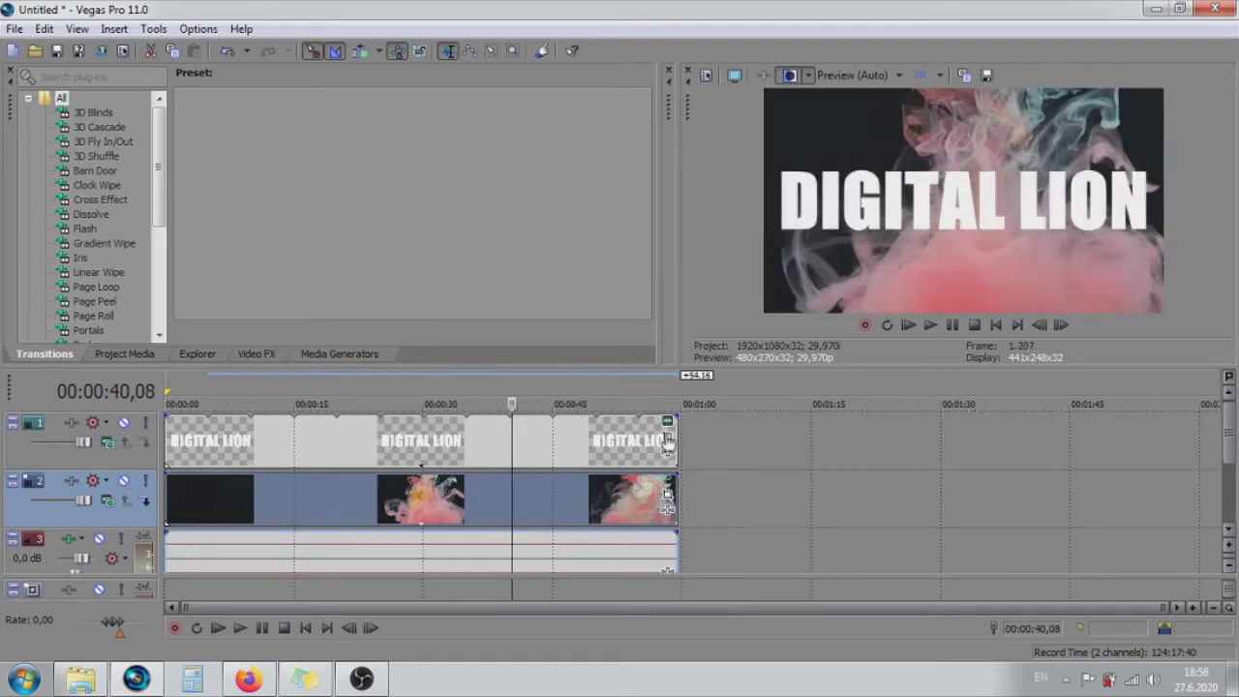
Reopen the title's text settings and move DIGITAL LION slightly lower in the frame
{"action": "left_click", "coordinate": [667, 423]}
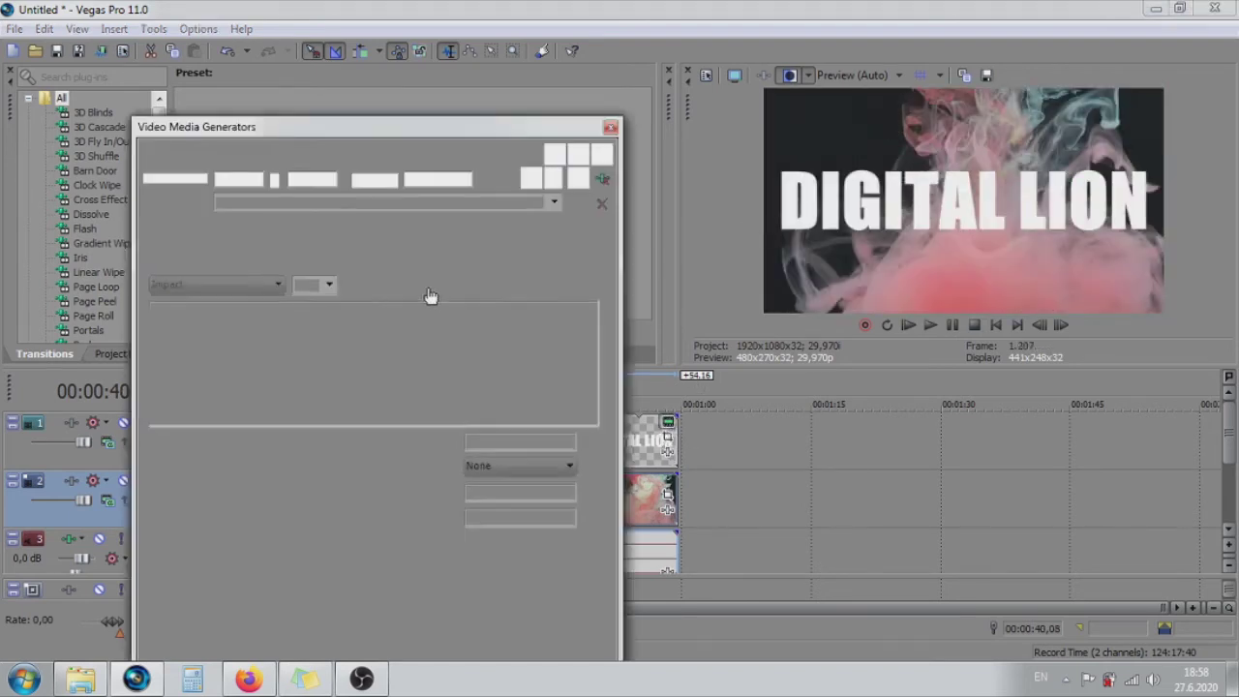
{"action": "left_click_drag", "start_coordinate": [892, 199], "coordinate": [897, 206]}
{"action": "left_click", "coordinate": [610, 127]}
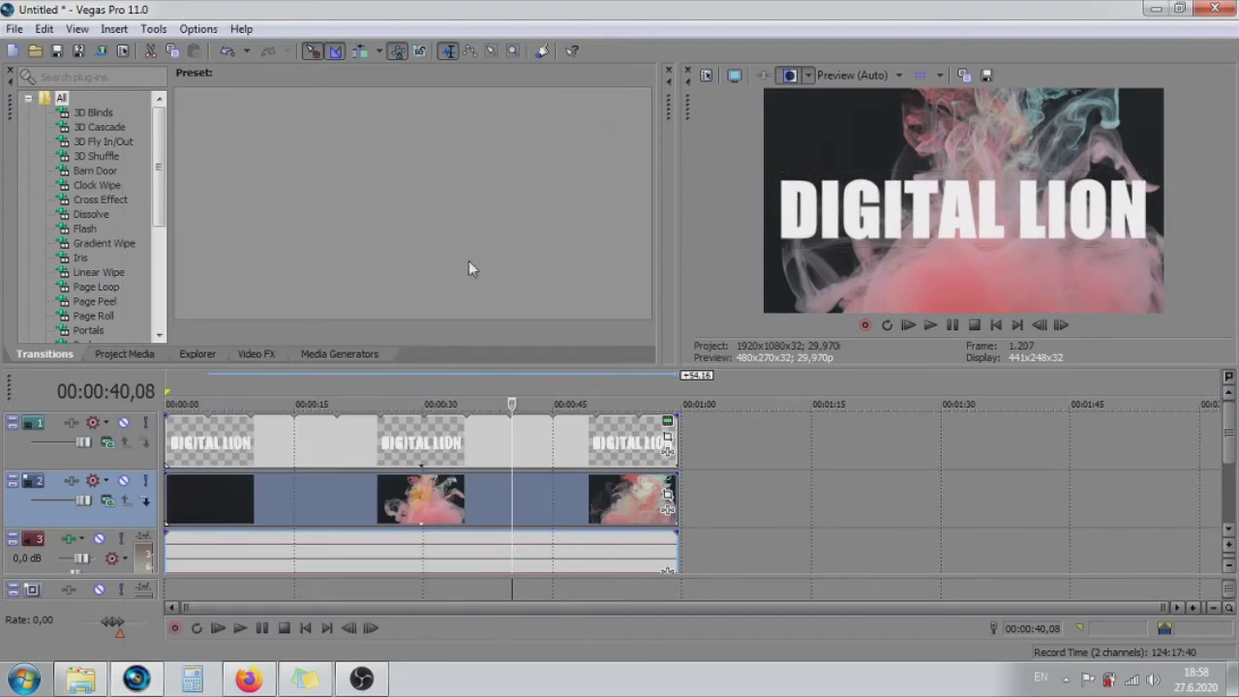
Return to the start of the timeline and set the title track's compositing mode to Multiply (Mask)
{"action": "left_click", "coordinate": [176, 451]}
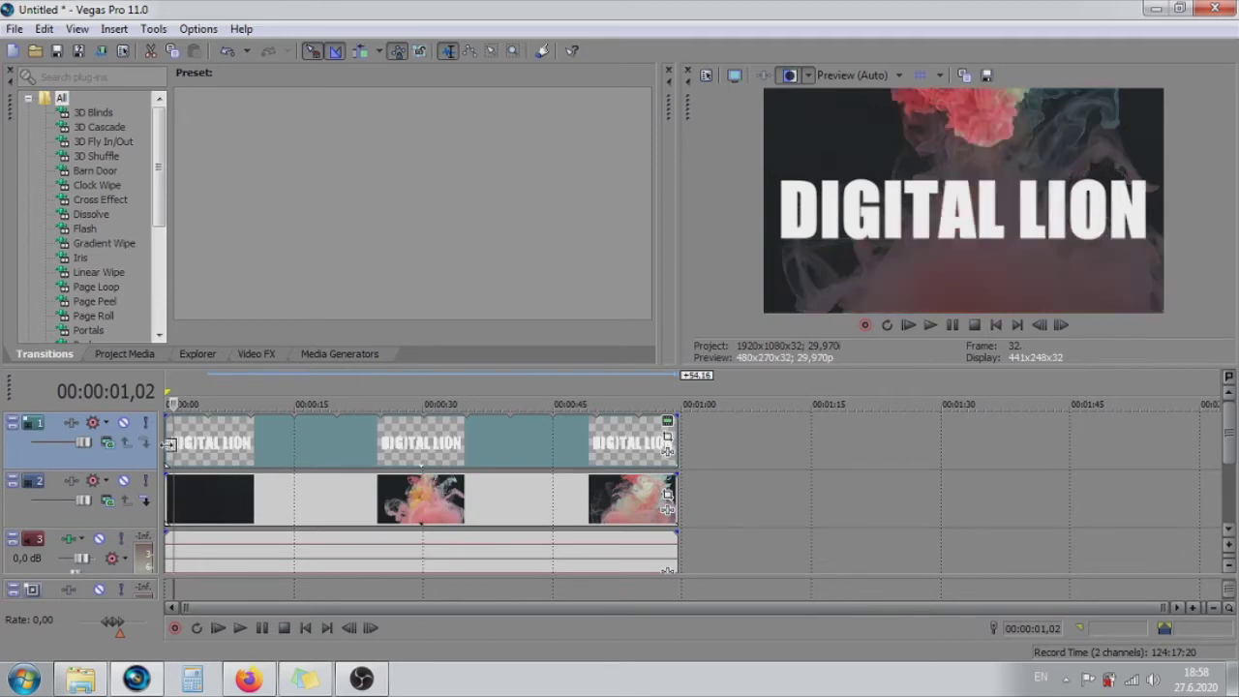
{"action": "left_click", "coordinate": [168, 443]}
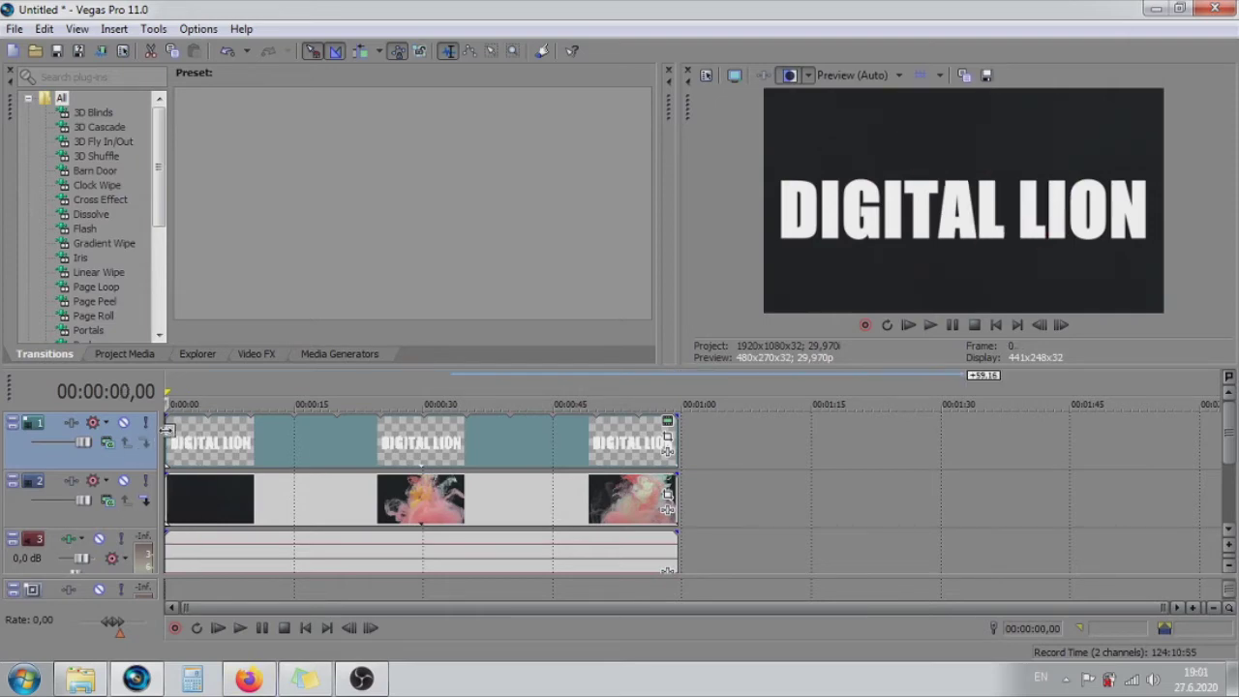
{"action": "left_click", "coordinate": [108, 443]}
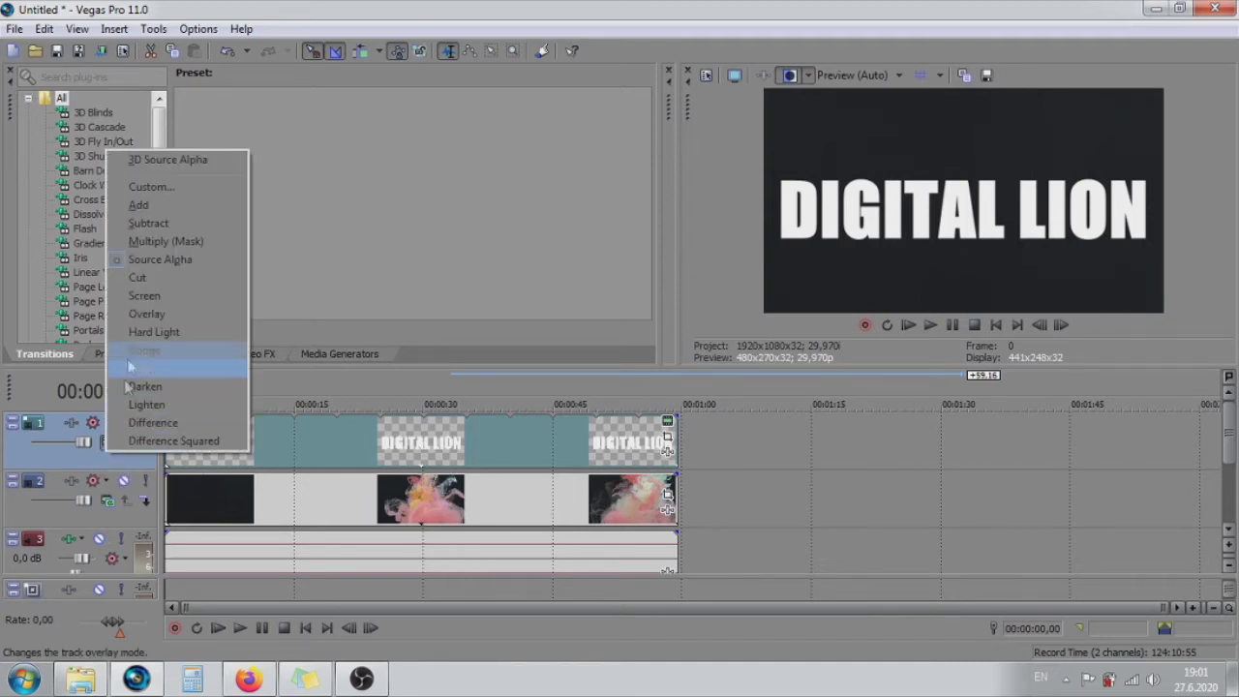
{"action": "left_click", "coordinate": [155, 242]}
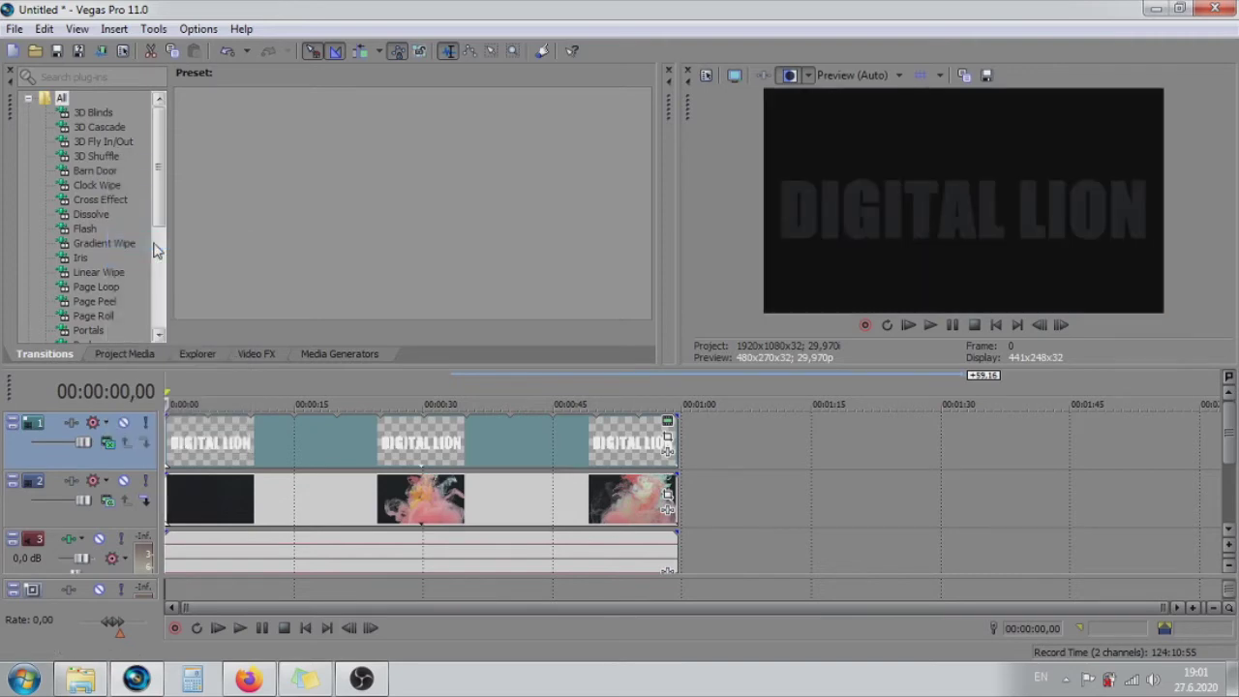
Play the masked title and examine the vapor inside the letters at several points along the timeline
{"action": "left_click", "coordinate": [216, 433]}
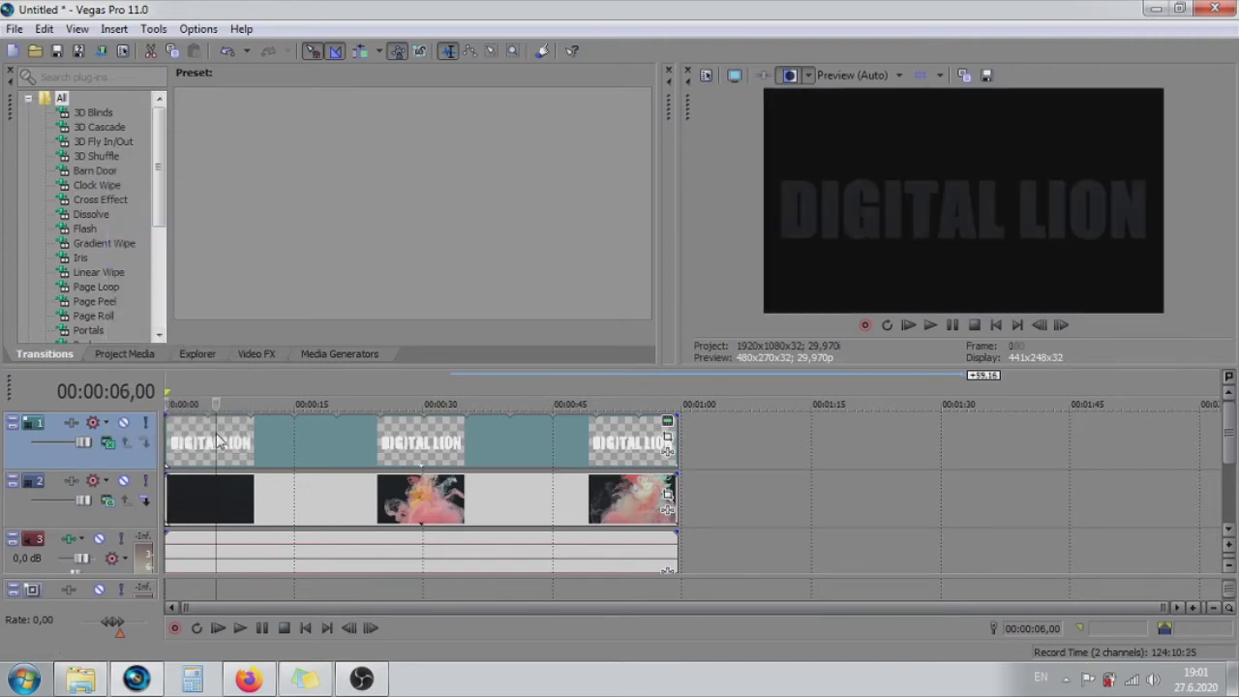
{"action": "left_click", "coordinate": [915, 326]}
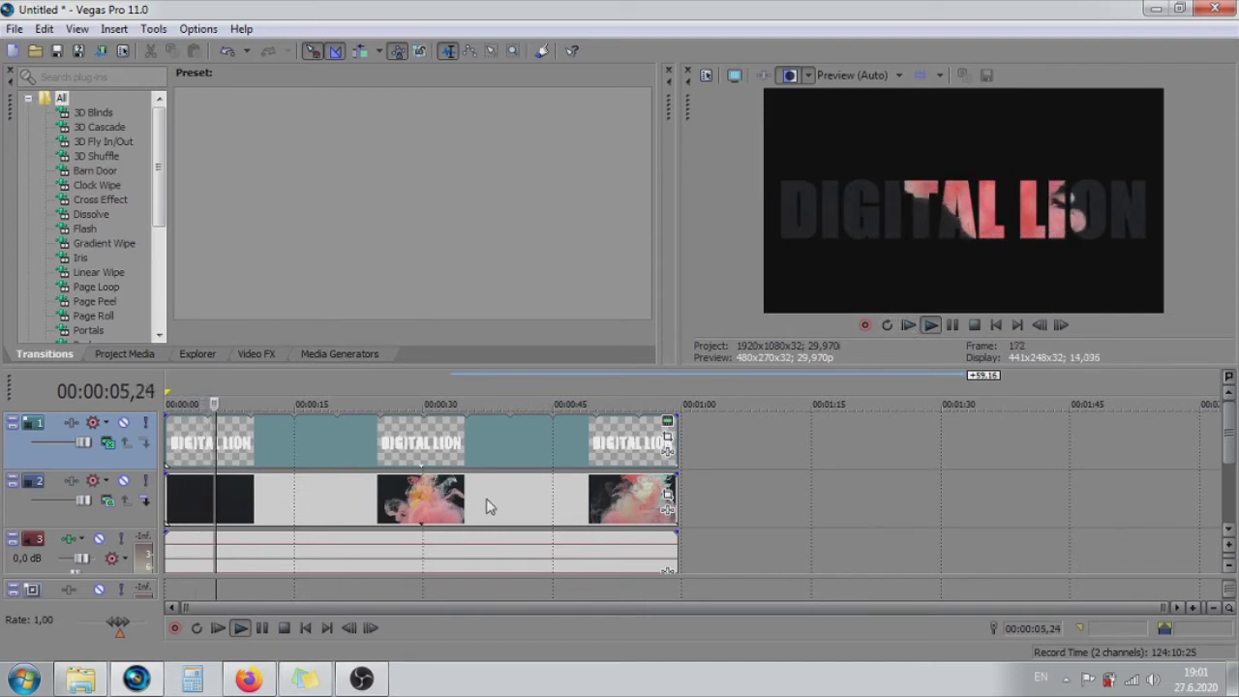
{"action": "left_click", "coordinate": [952, 326]}
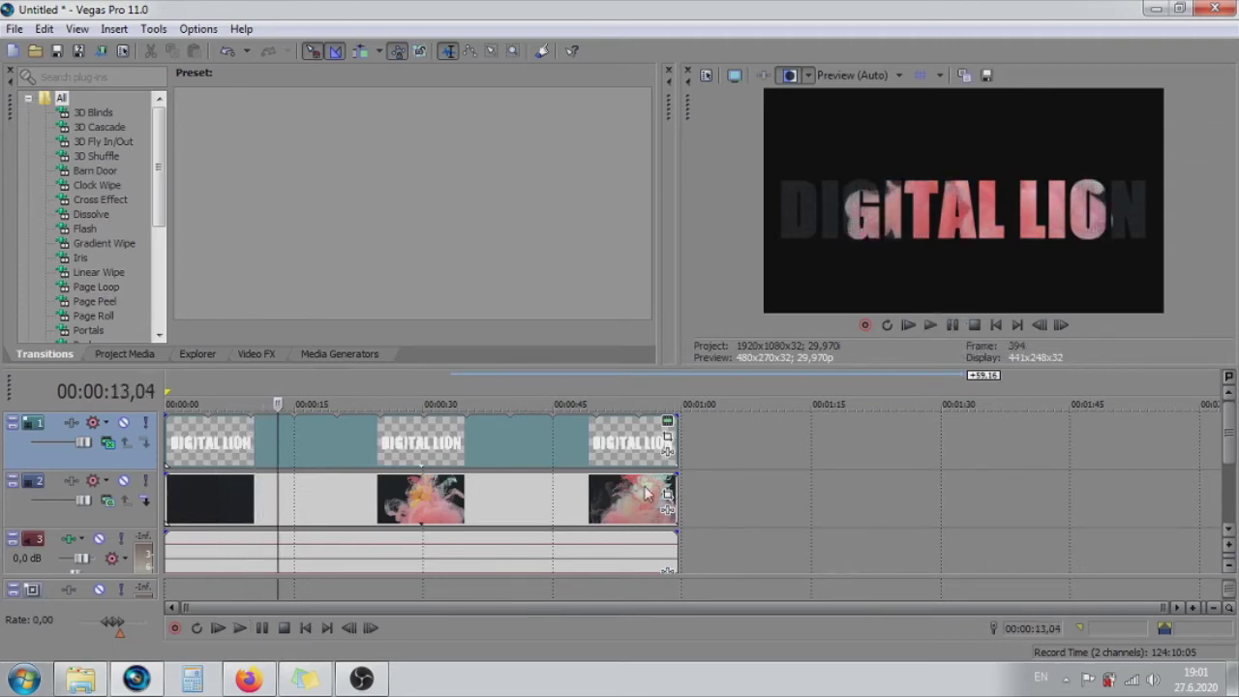
{"action": "left_click", "coordinate": [359, 503]}
{"action": "left_click", "coordinate": [423, 503]}
{"action": "left_click", "coordinate": [483, 506]}
{"action": "left_click", "coordinate": [543, 499]}
{"action": "left_click", "coordinate": [257, 498]}
{"action": "left_click", "coordinate": [174, 416]}
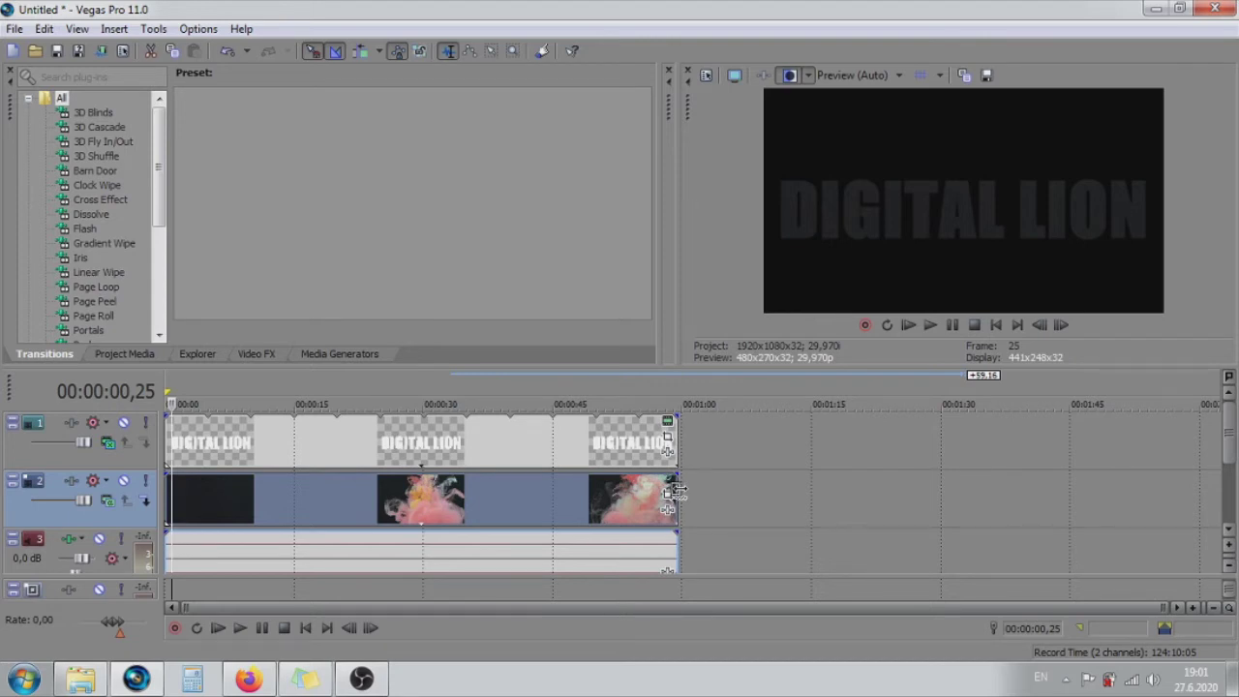
Speed up the vapor clip by time-compressing it to about 40 seconds, and preview the faster motion
{"action": "left_click_drag", "start_coordinate": [678, 492], "coordinate": [502, 497]}
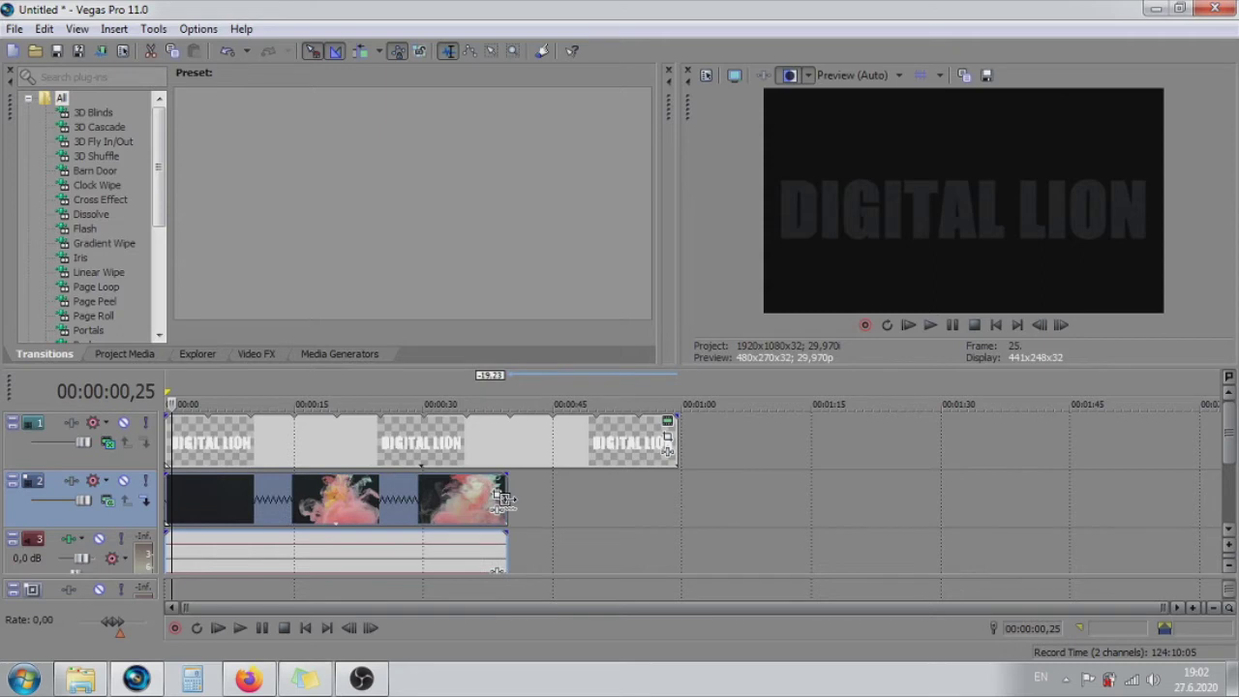
{"action": "left_click", "coordinate": [909, 325]}
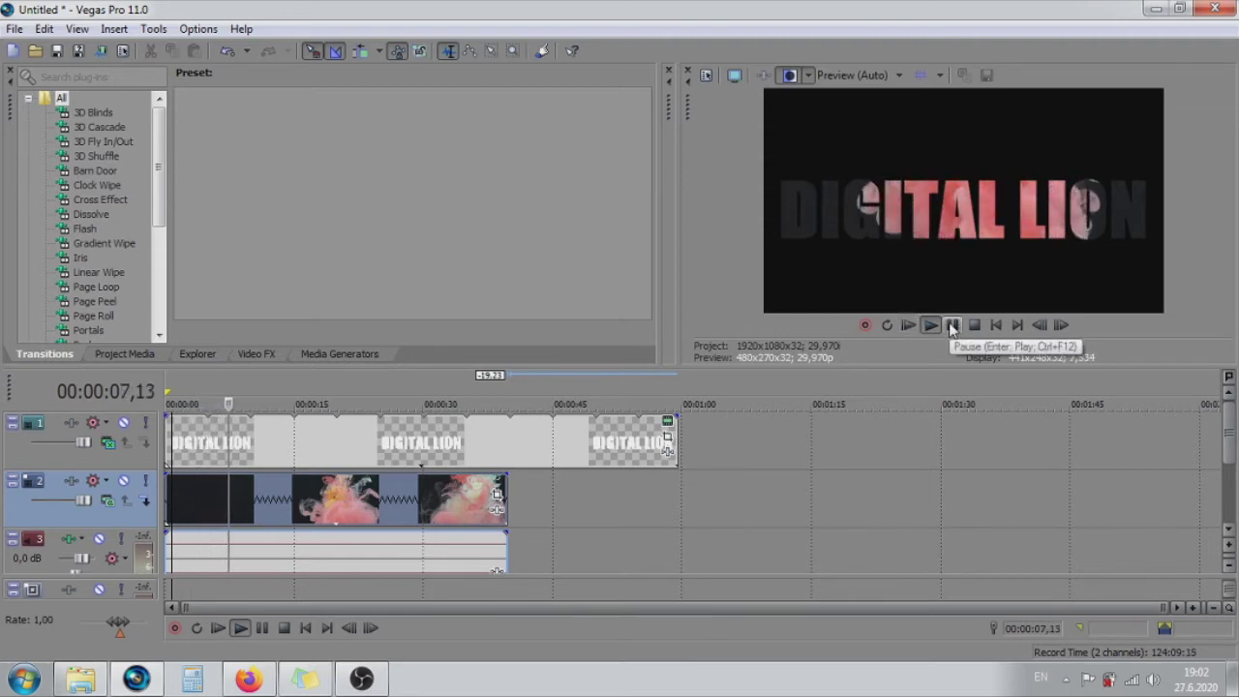
{"action": "left_click", "coordinate": [952, 326]}
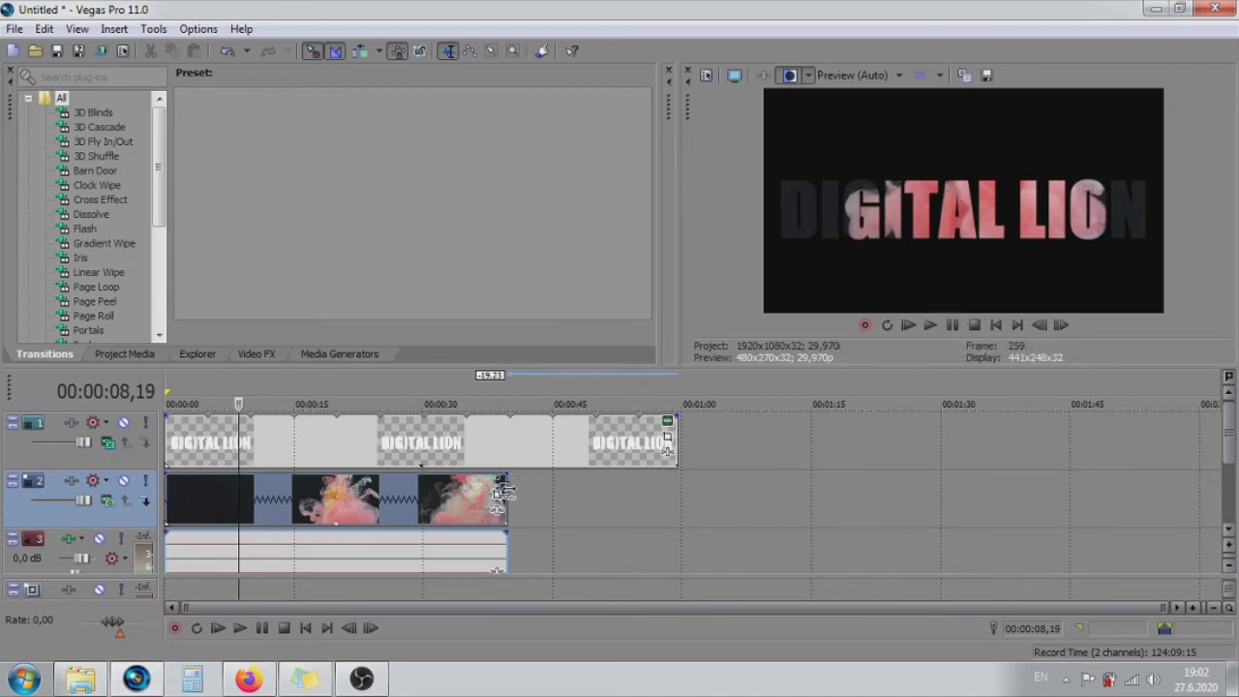
Time-compress the vapor clip further to about 29 seconds and play back the result
{"action": "left_click_drag", "start_coordinate": [503, 491], "coordinate": [414, 495]}
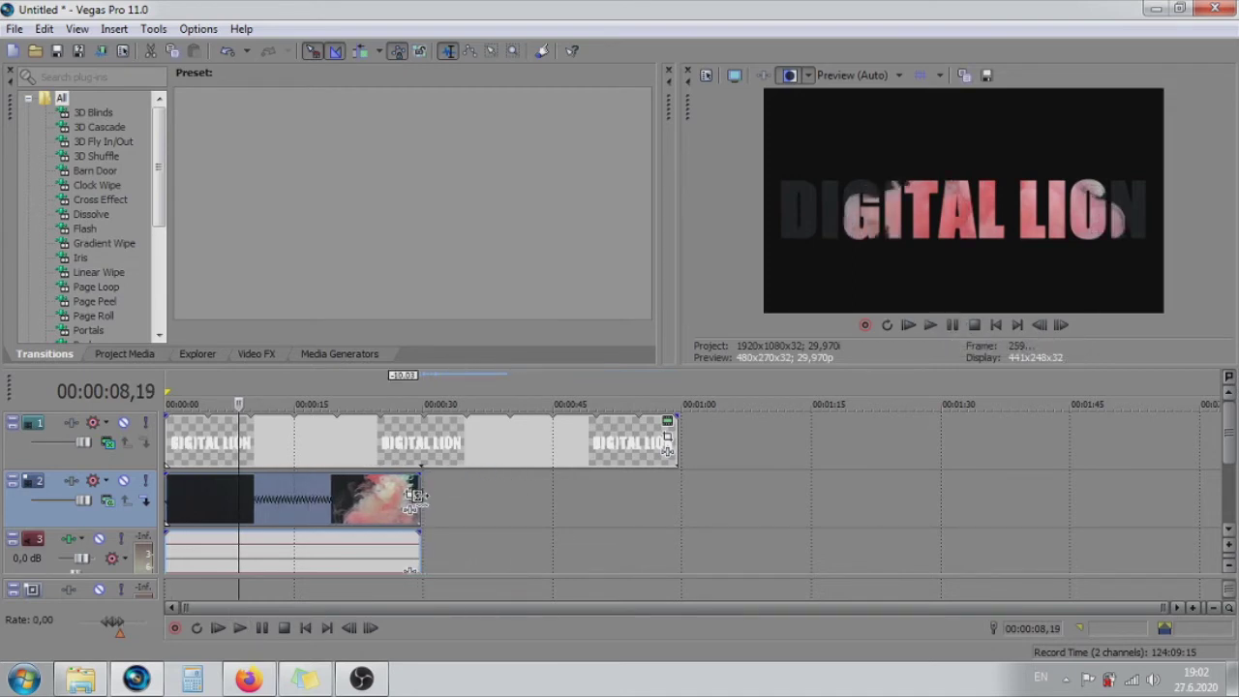
{"action": "left_click", "coordinate": [908, 326]}
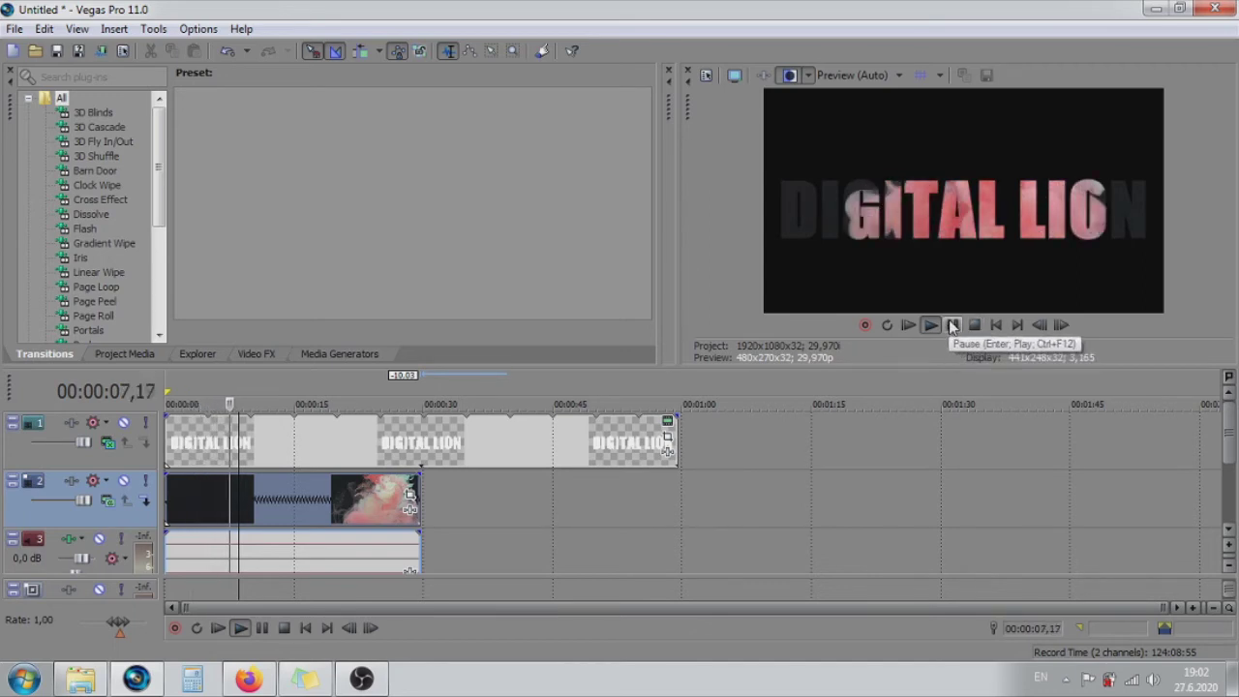
{"action": "left_click", "coordinate": [953, 326]}
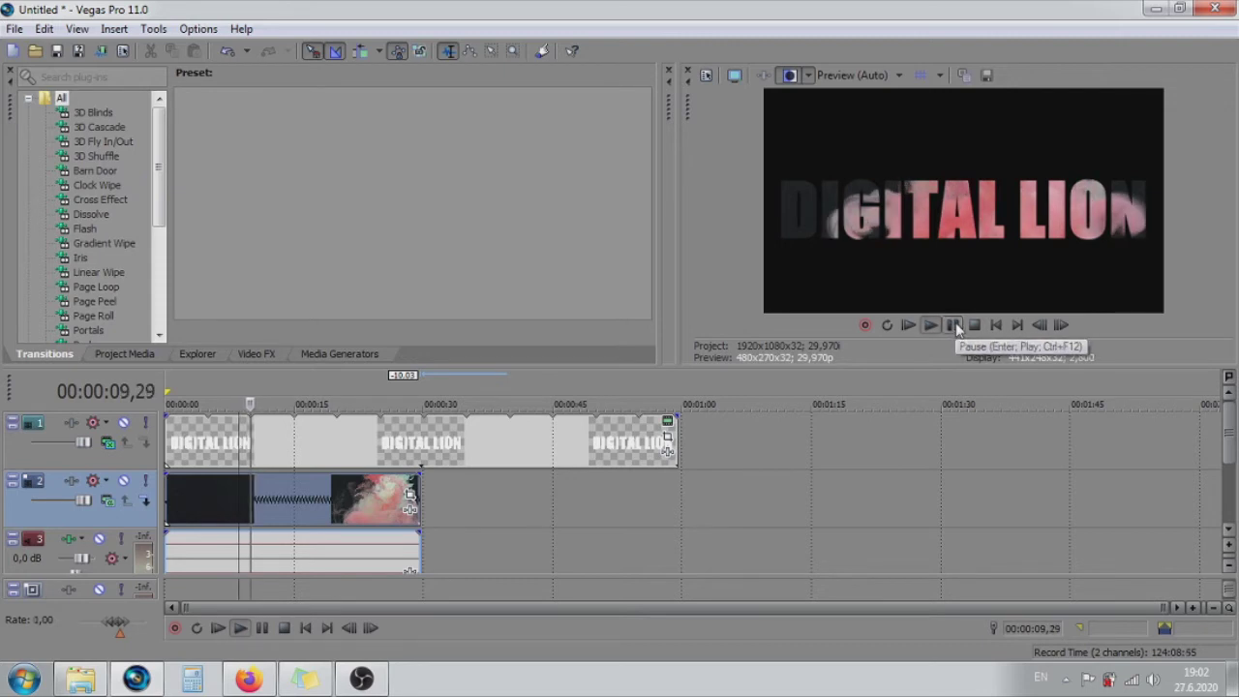
Examine how the vapor fills the title letters at different times to judge where the sequence should end
{"action": "left_click", "coordinate": [250, 442]}
{"action": "left_click", "coordinate": [244, 443]}
{"action": "left_click", "coordinate": [235, 443]}
{"action": "left_click", "coordinate": [247, 445]}
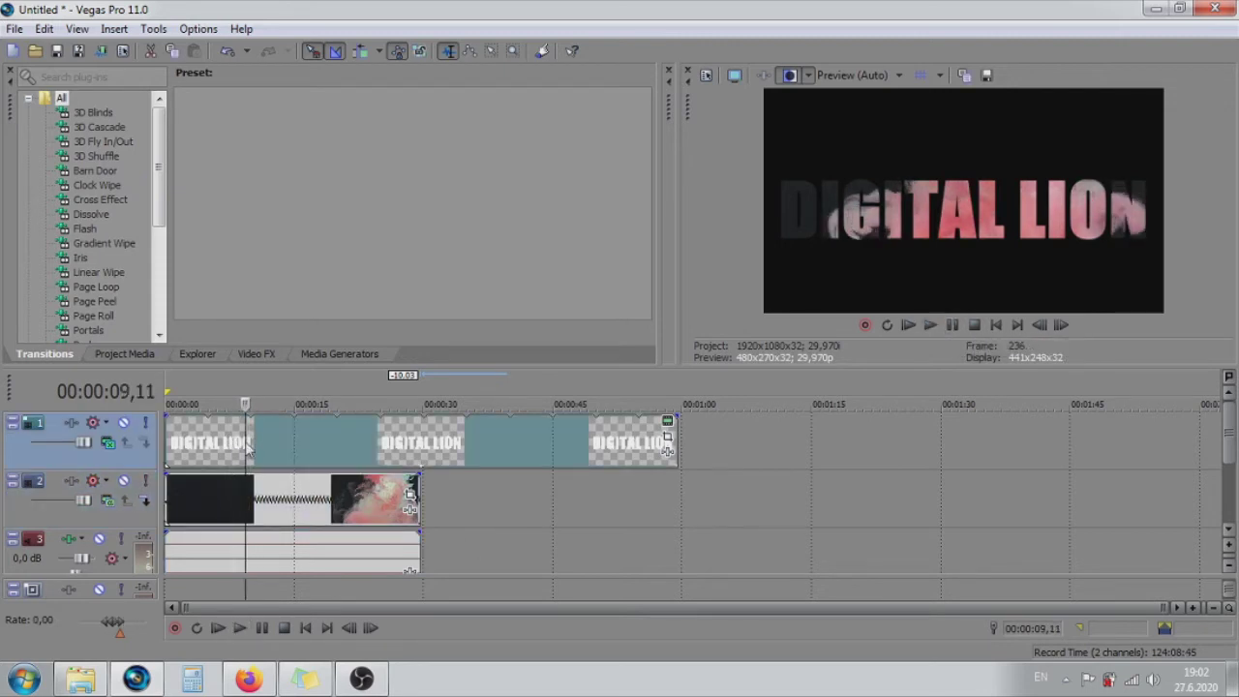
{"action": "left_click", "coordinate": [254, 448]}
{"action": "left_click", "coordinate": [301, 505]}
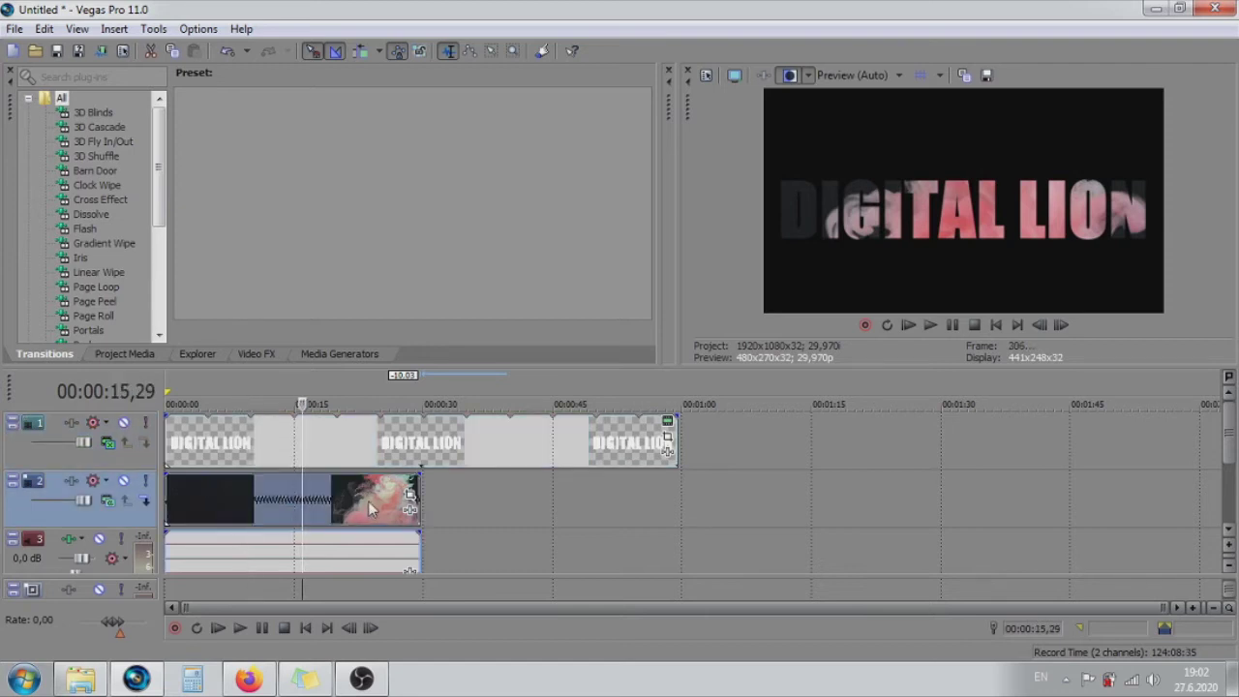
{"action": "left_click", "coordinate": [368, 504]}
{"action": "left_click", "coordinate": [392, 498]}
{"action": "left_click", "coordinate": [321, 499]}
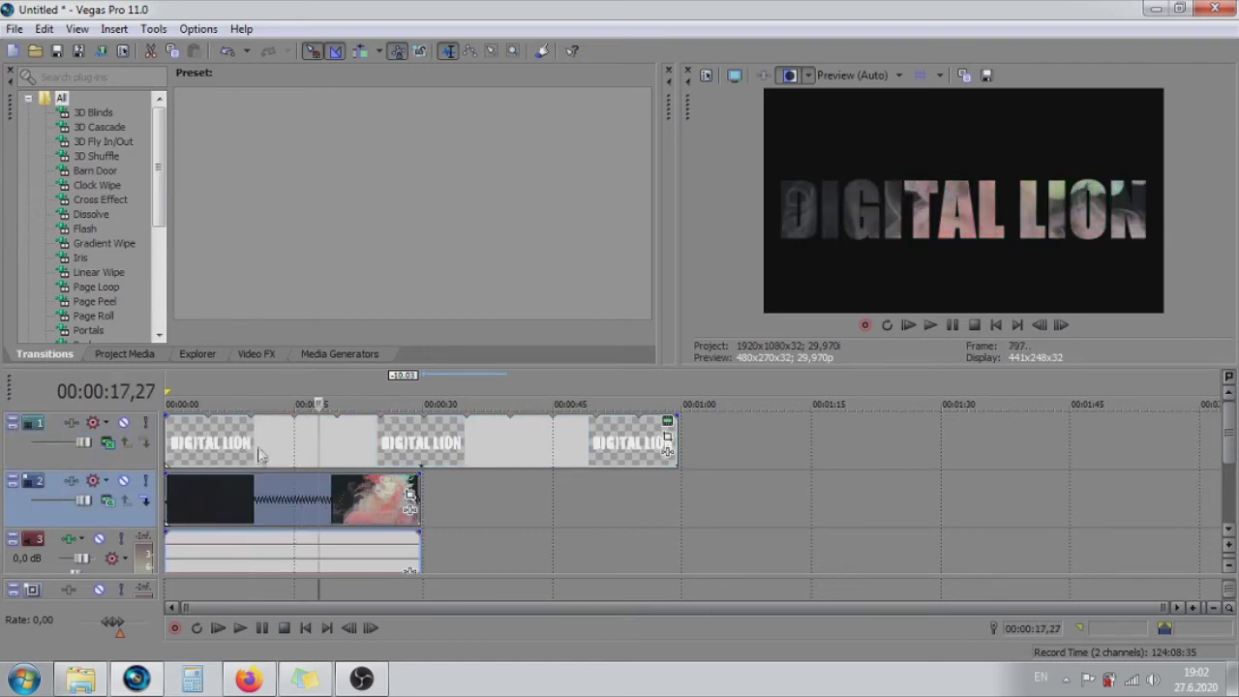
Trim both the DIGITAL LION title and the vapor clip to end at 00:00:08,09
{"action": "left_click", "coordinate": [296, 441]}
{"action": "left_click", "coordinate": [269, 443]}
{"action": "left_click", "coordinate": [256, 444]}
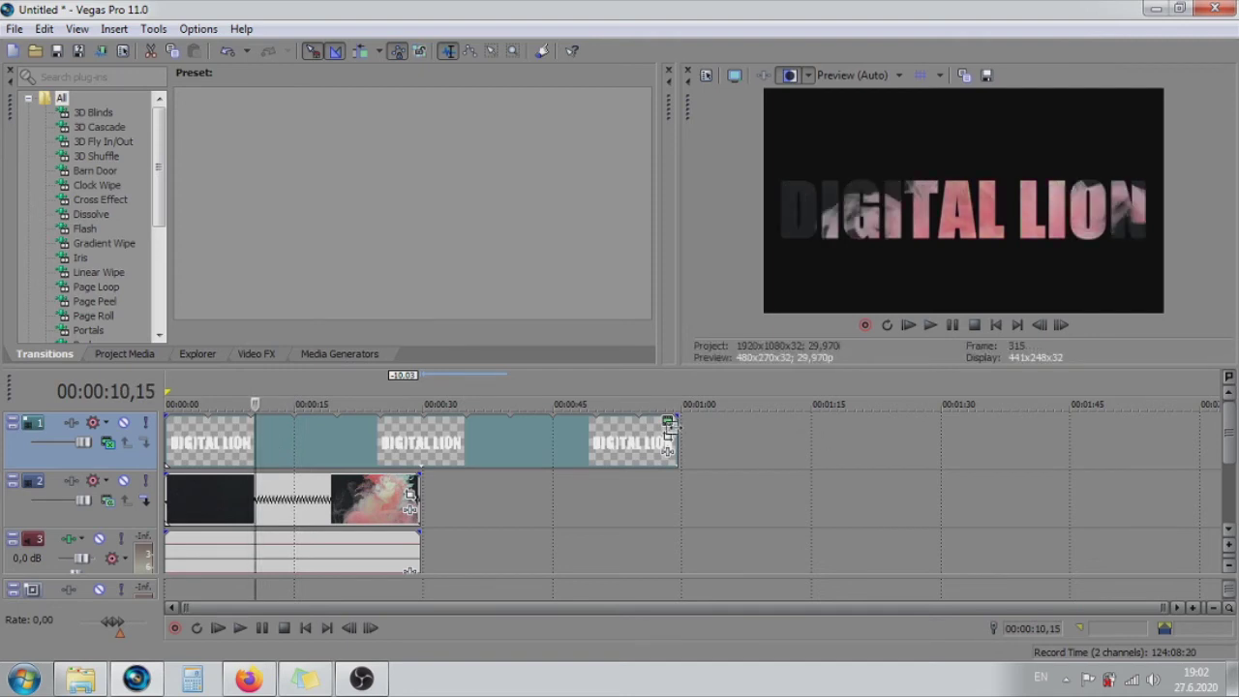
{"action": "left_click", "coordinate": [245, 443]}
{"action": "left_click", "coordinate": [236, 443]}
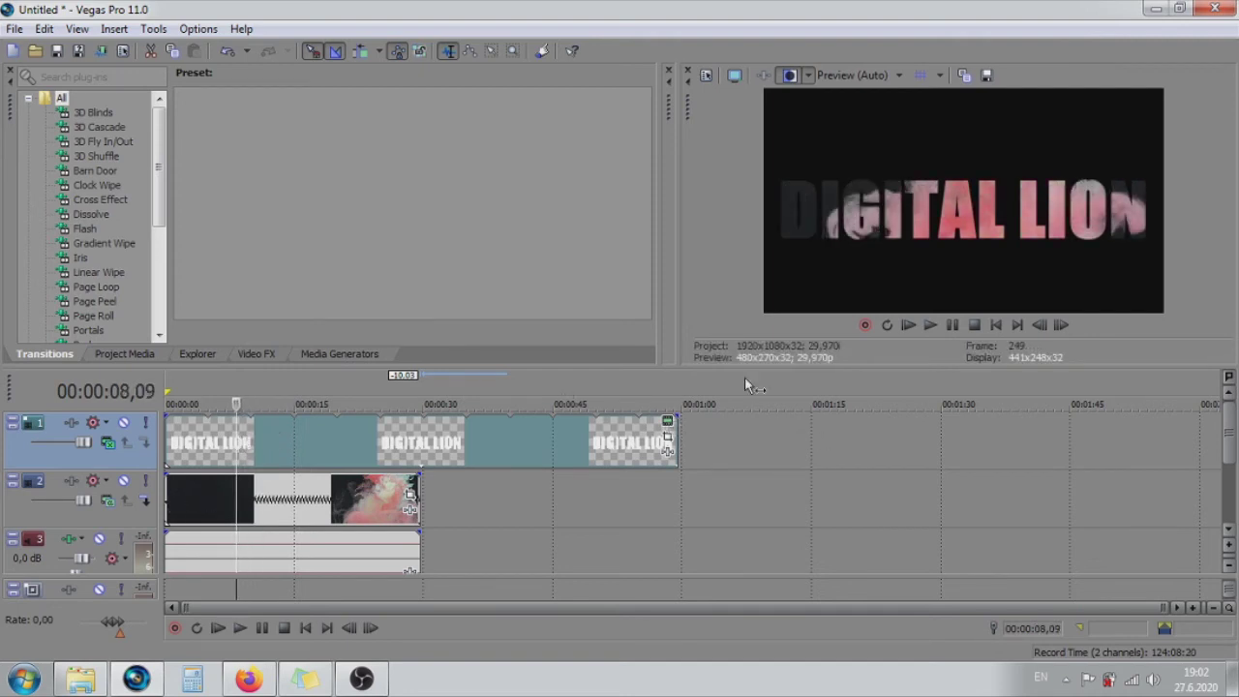
{"action": "left_click_drag", "start_coordinate": [677, 441], "coordinate": [233, 447]}
{"action": "left_click_drag", "start_coordinate": [418, 495], "coordinate": [235, 499]}
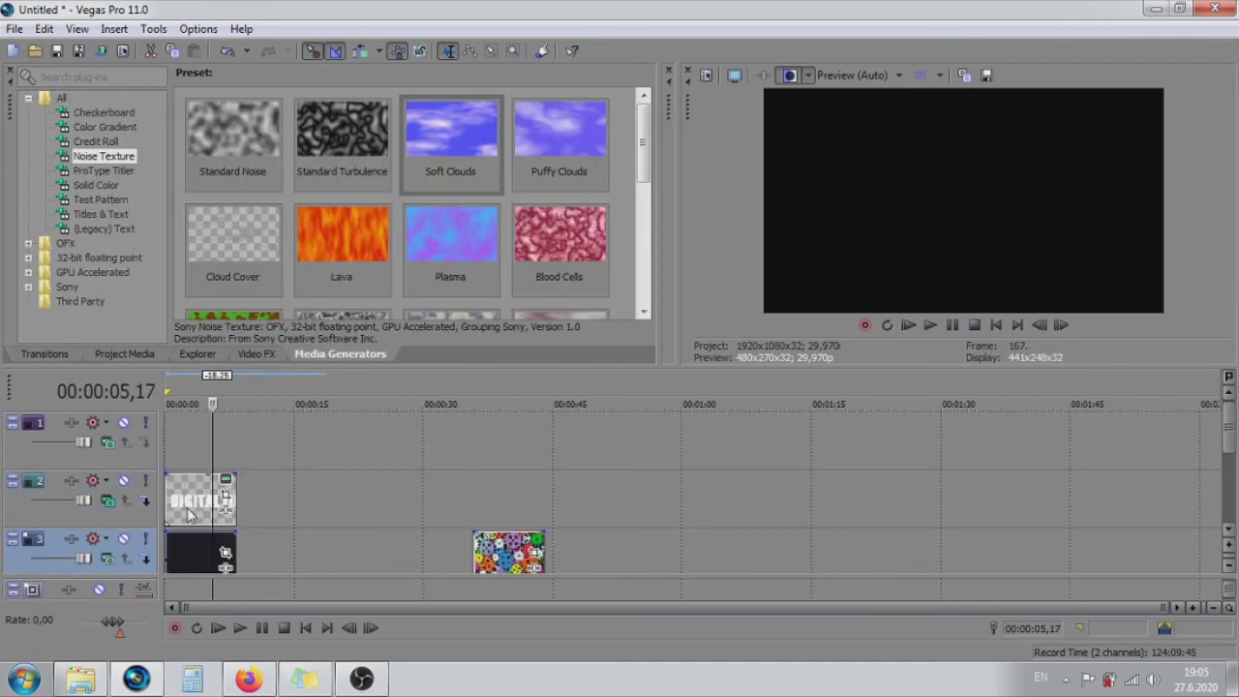
Look through the transition presets from 3D Blinds to Flash for one suited to the title's start
{"action": "left_click", "coordinate": [166, 458]}
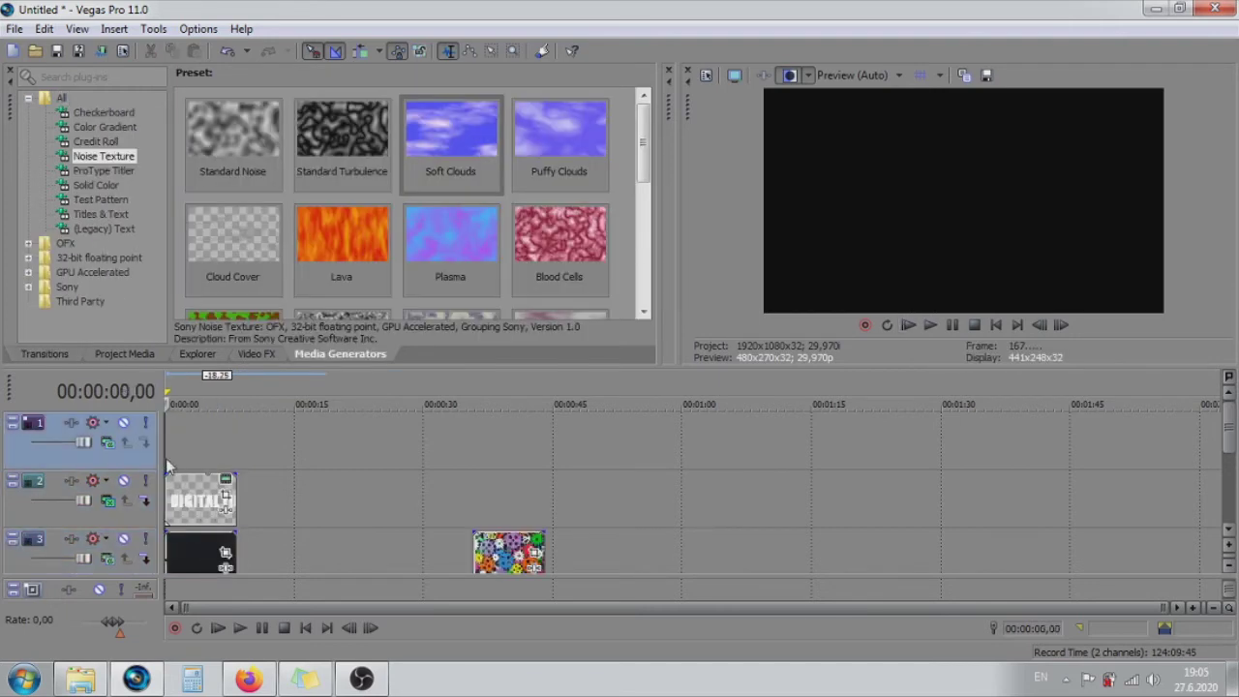
{"action": "left_click", "coordinate": [258, 353]}
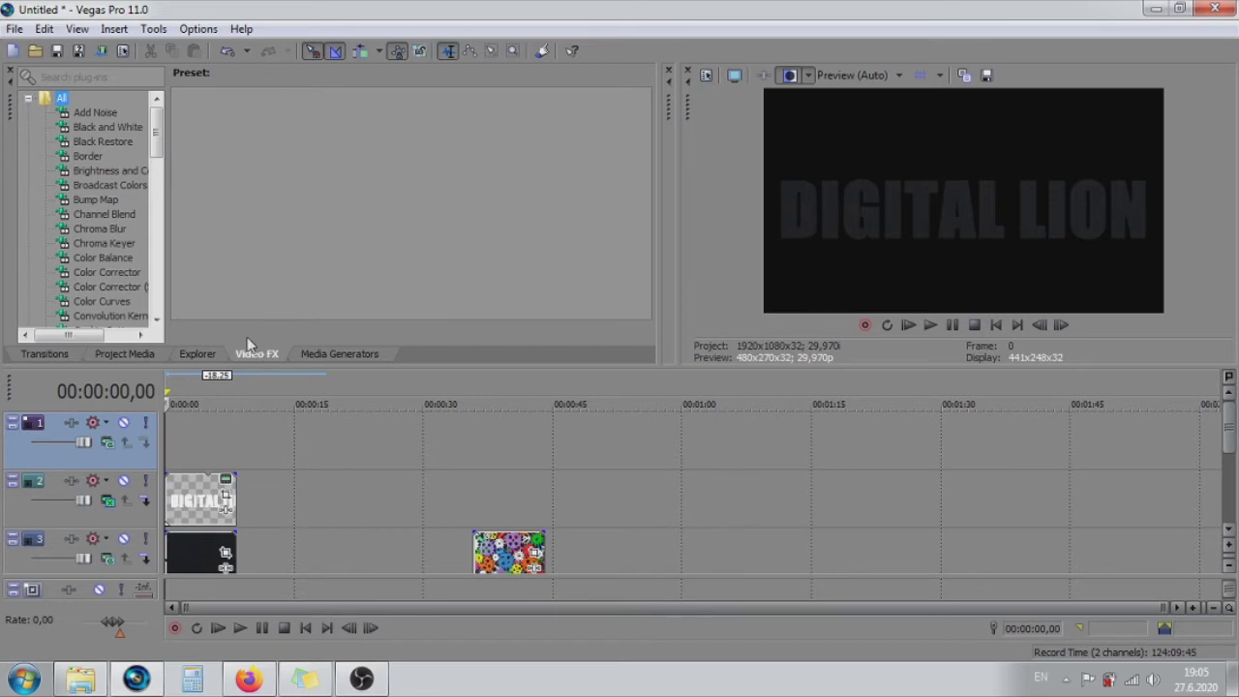
{"action": "left_click", "coordinate": [71, 356]}
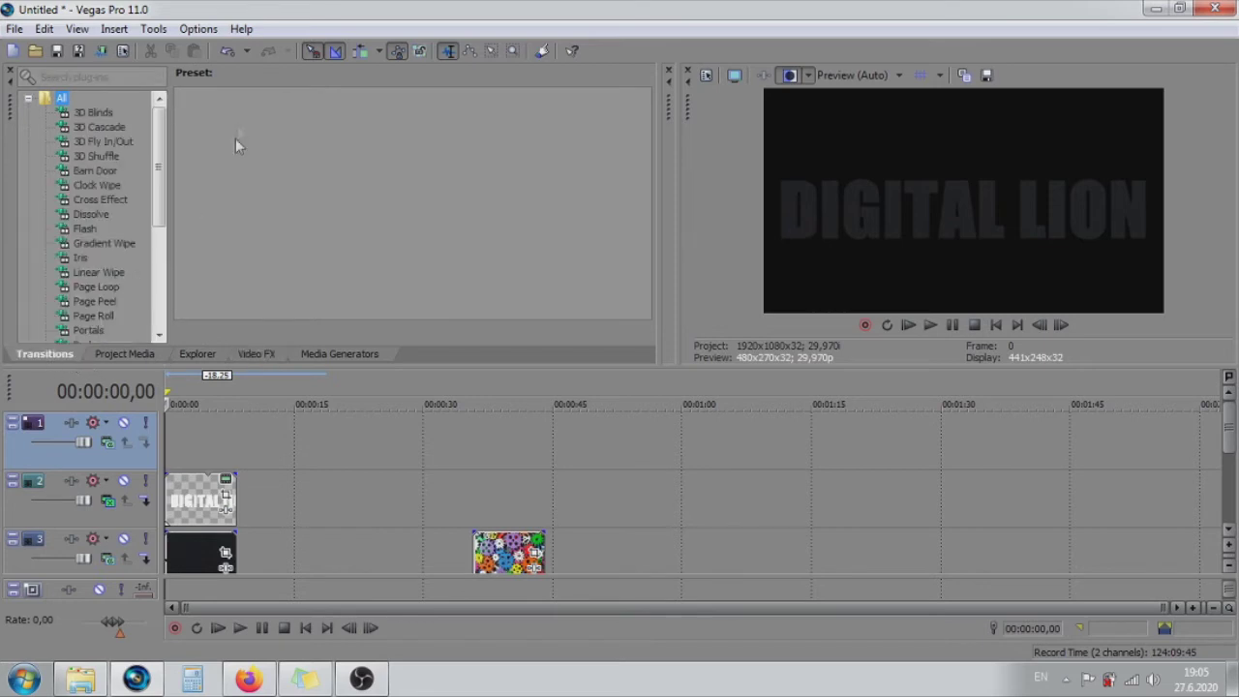
{"action": "scroll", "coordinate": [150, 133], "scroll_direction": "down", "scroll_amount": 3}
{"action": "scroll", "coordinate": [145, 132], "scroll_direction": "up", "scroll_amount": 3}
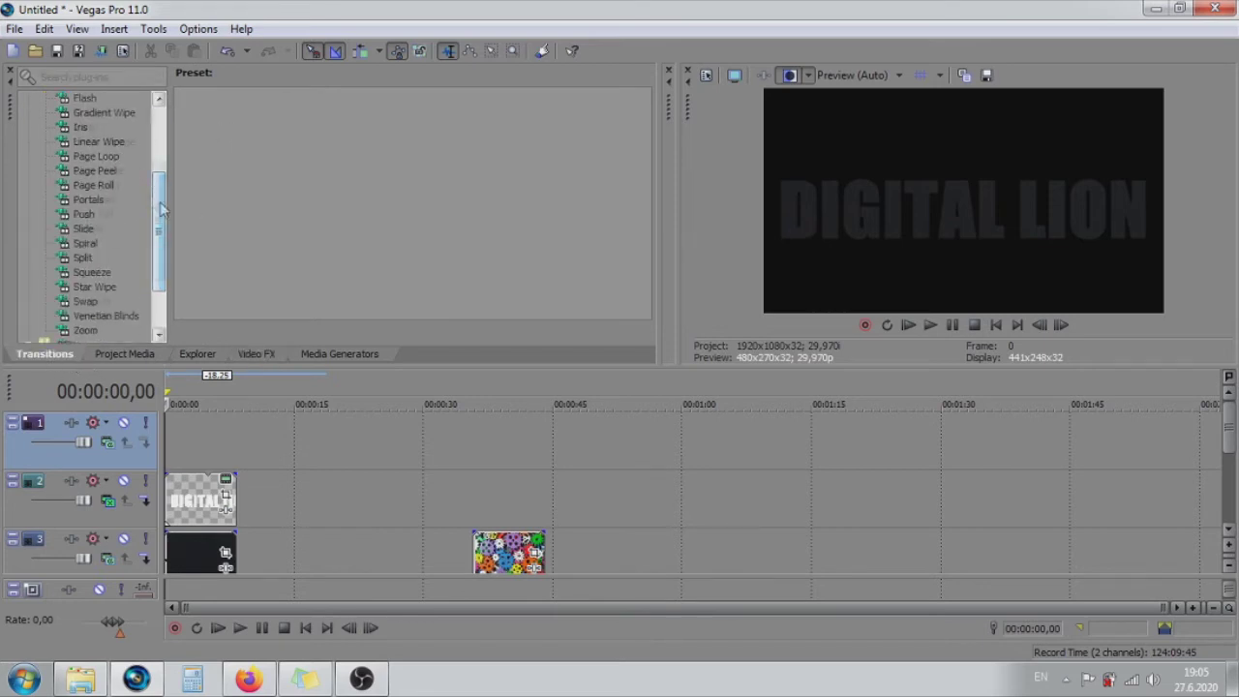
{"action": "left_click", "coordinate": [122, 114]}
{"action": "left_click", "coordinate": [124, 128]}
{"action": "left_click", "coordinate": [118, 142]}
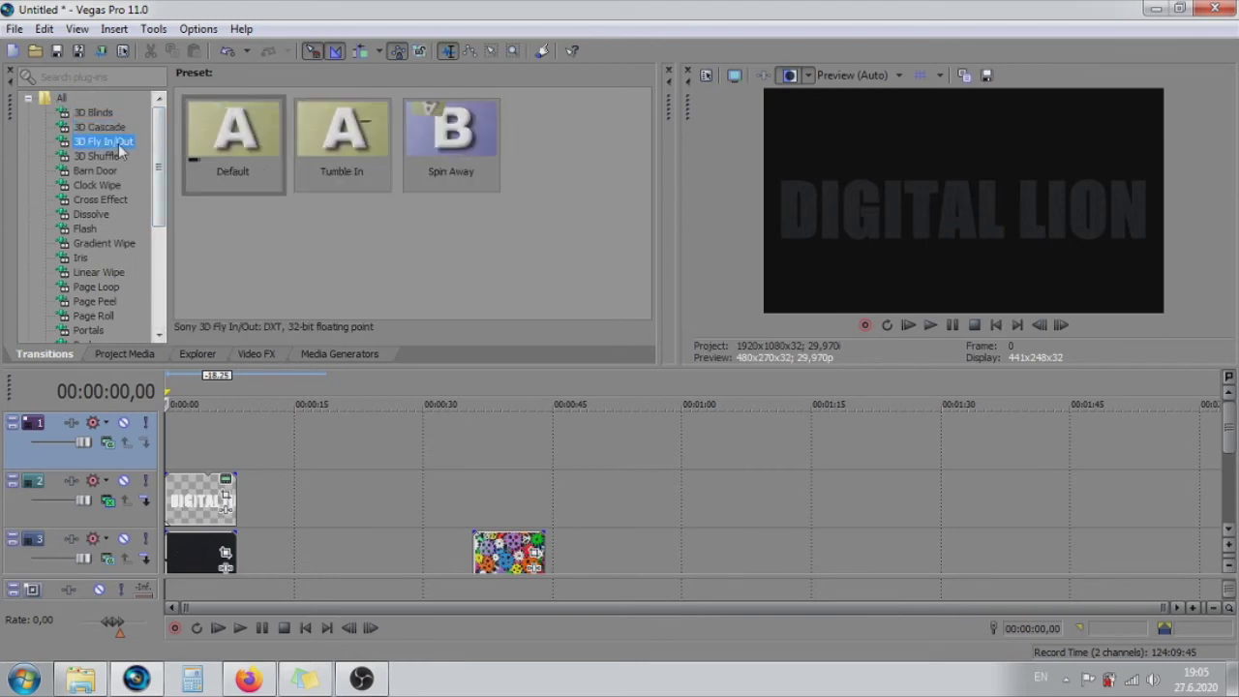
{"action": "left_click", "coordinate": [103, 157]}
{"action": "left_click", "coordinate": [97, 171]}
{"action": "left_click", "coordinate": [105, 185]}
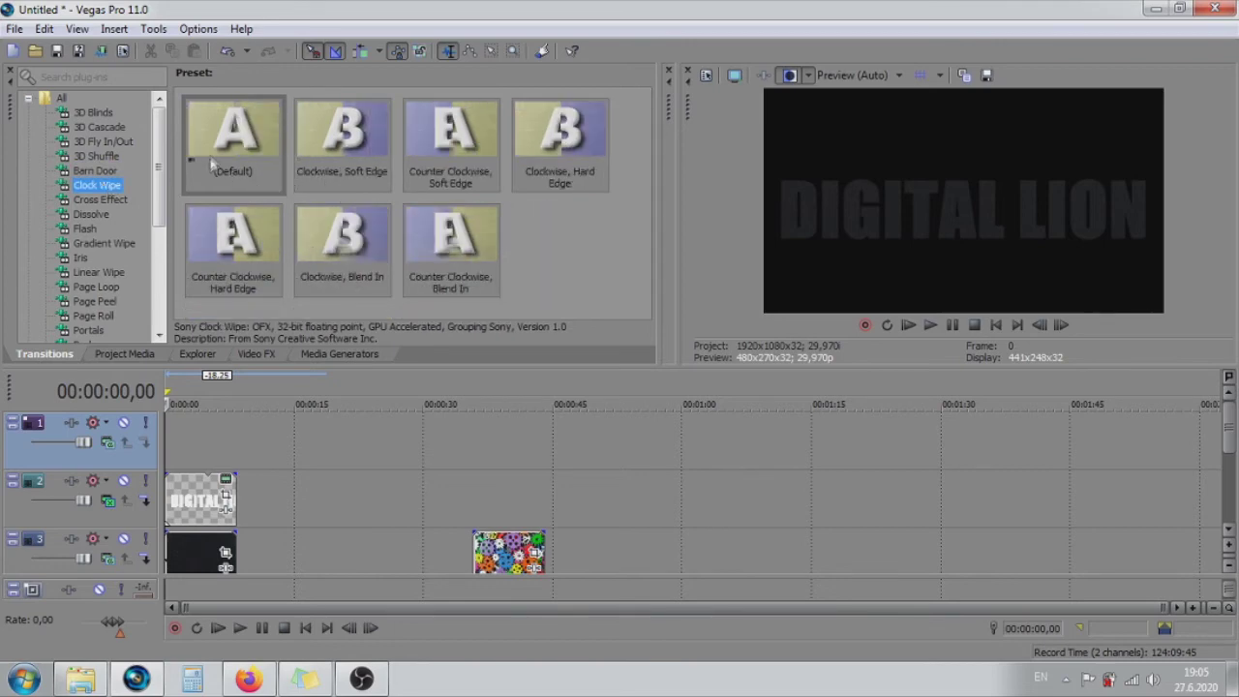
{"action": "left_click", "coordinate": [97, 199]}
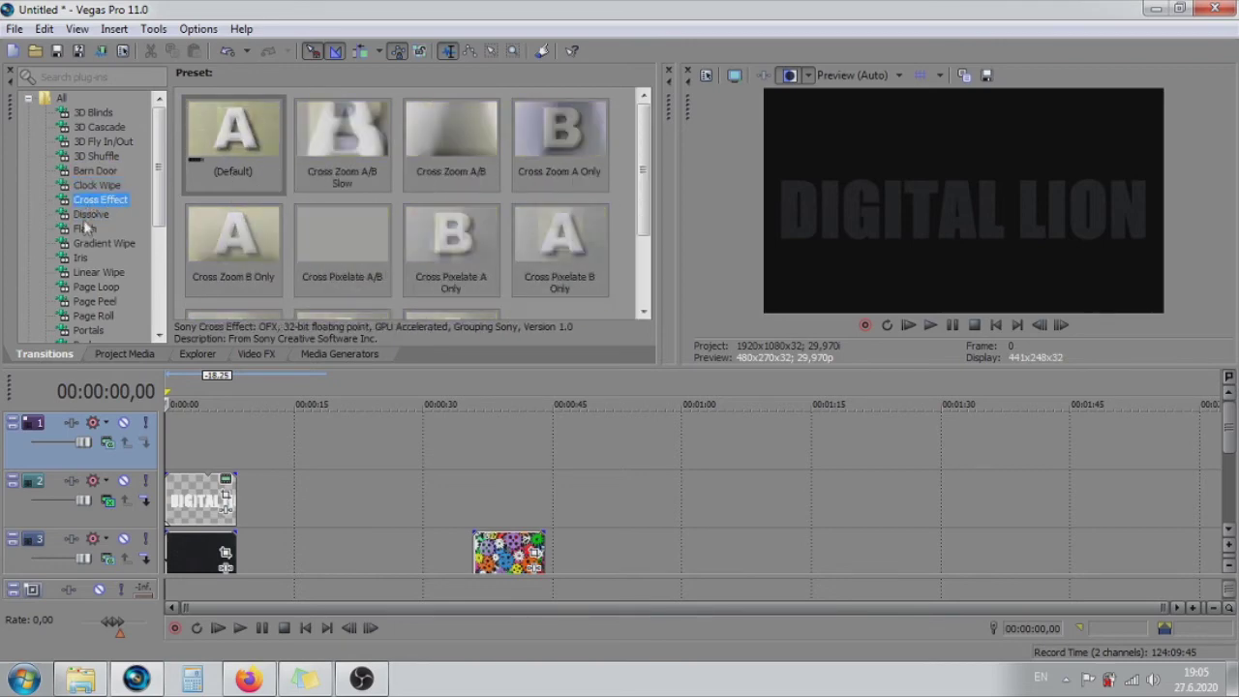
{"action": "left_click", "coordinate": [91, 215]}
{"action": "left_click", "coordinate": [85, 229]}
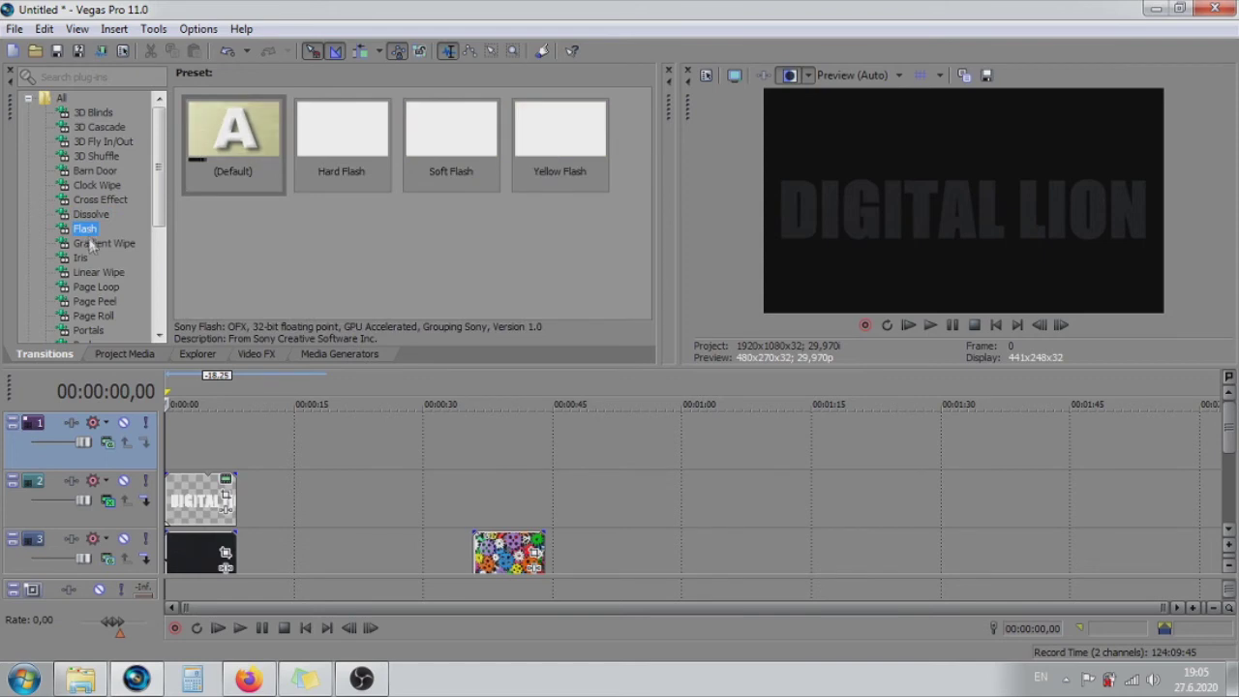
Apply the Spiral preset of the Gradient Wipe transition to the start of the DIGITAL LION title and preview it
{"action": "left_click", "coordinate": [104, 243]}
{"action": "left_click", "coordinate": [561, 145]}
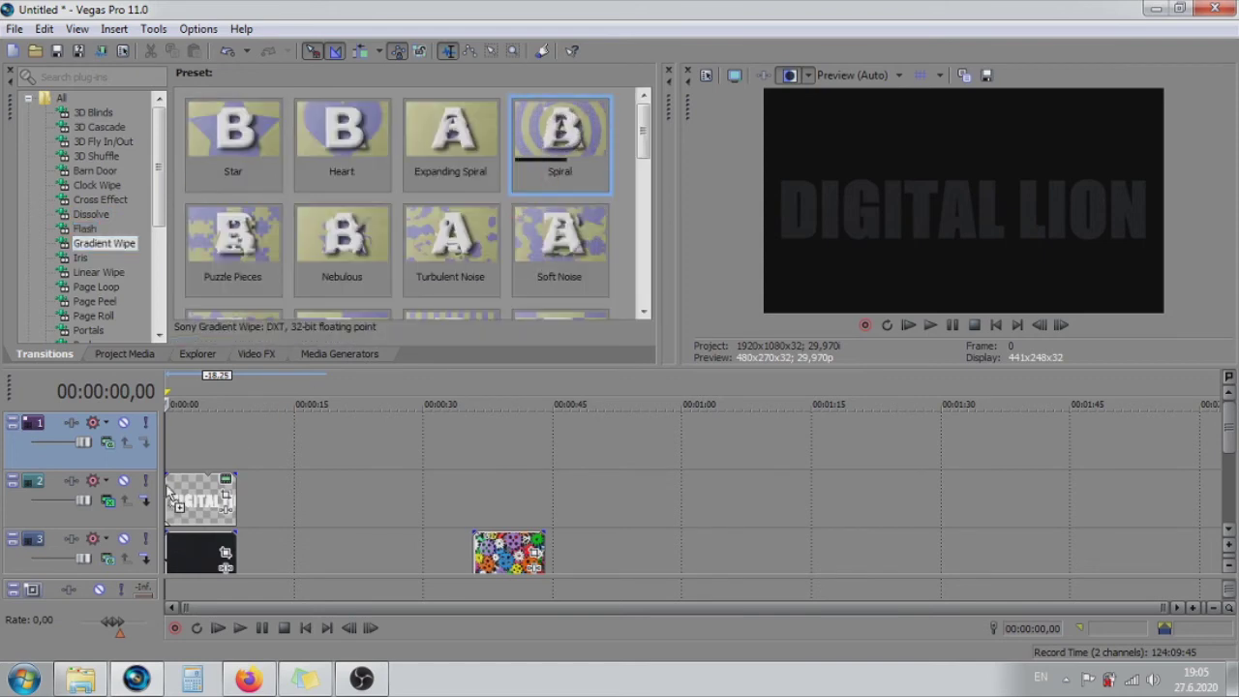
{"action": "left_click_drag", "start_coordinate": [169, 498], "coordinate": [171, 499]}
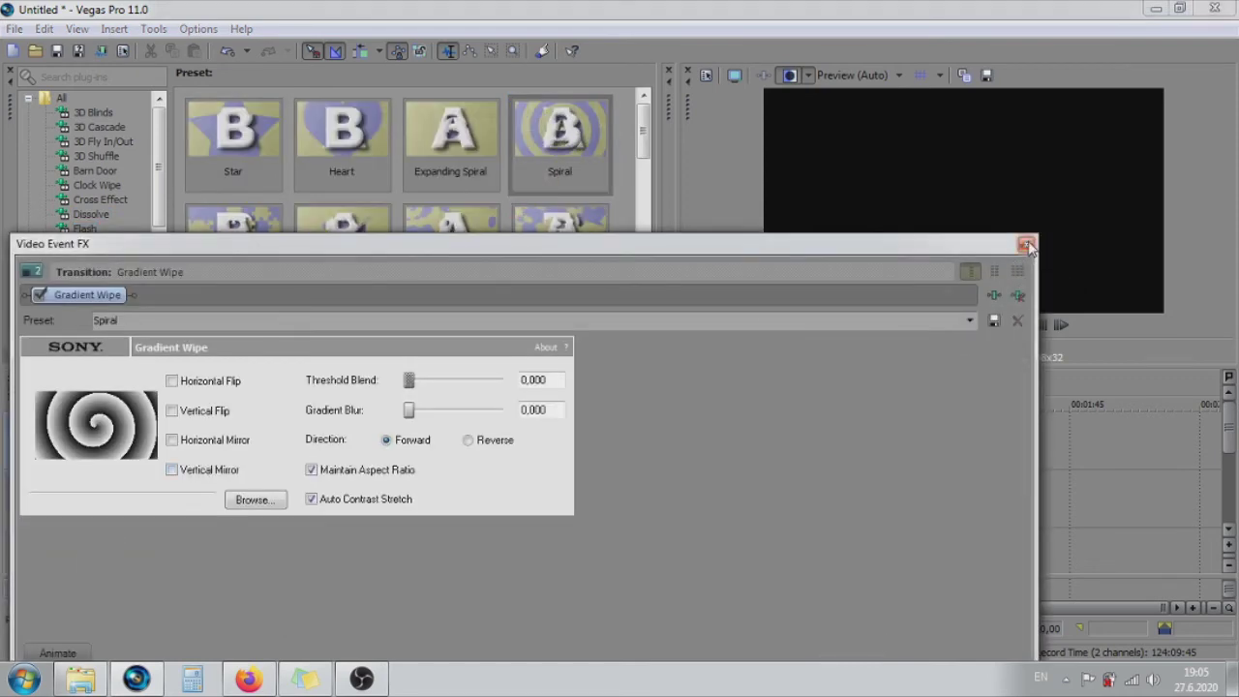
{"action": "left_click", "coordinate": [1027, 244]}
{"action": "left_click", "coordinate": [910, 323]}
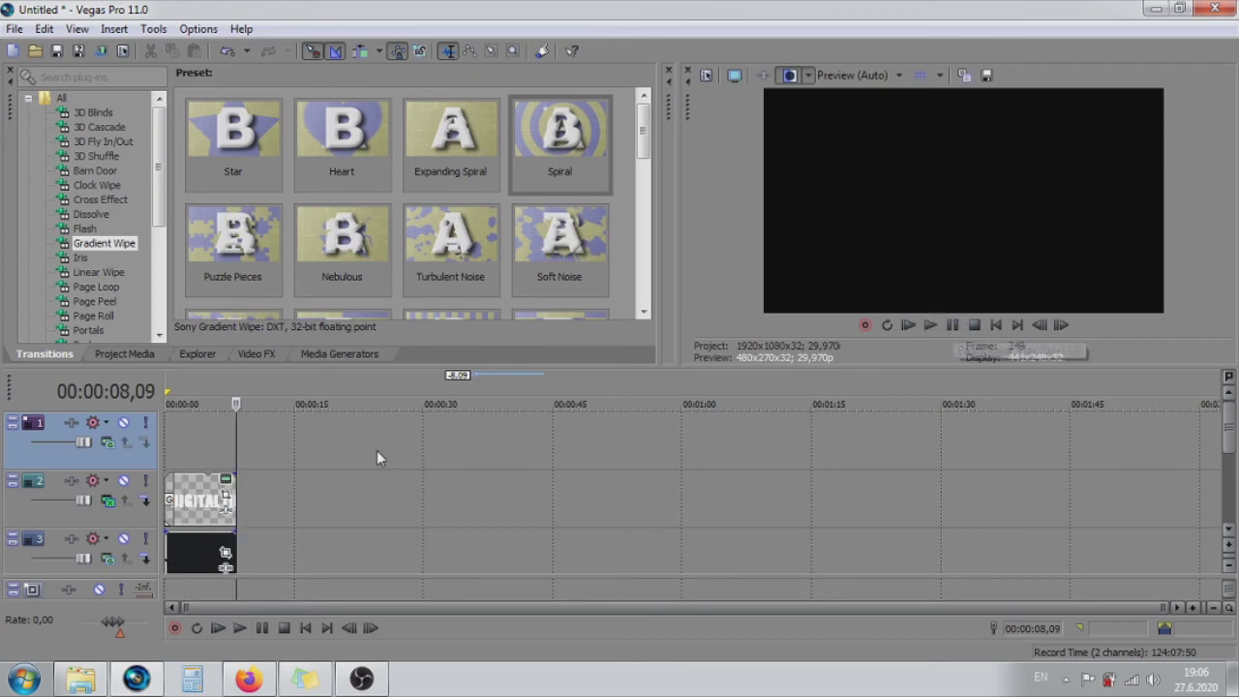
{"action": "left_click", "coordinate": [216, 443]}
{"action": "left_click", "coordinate": [201, 450]}
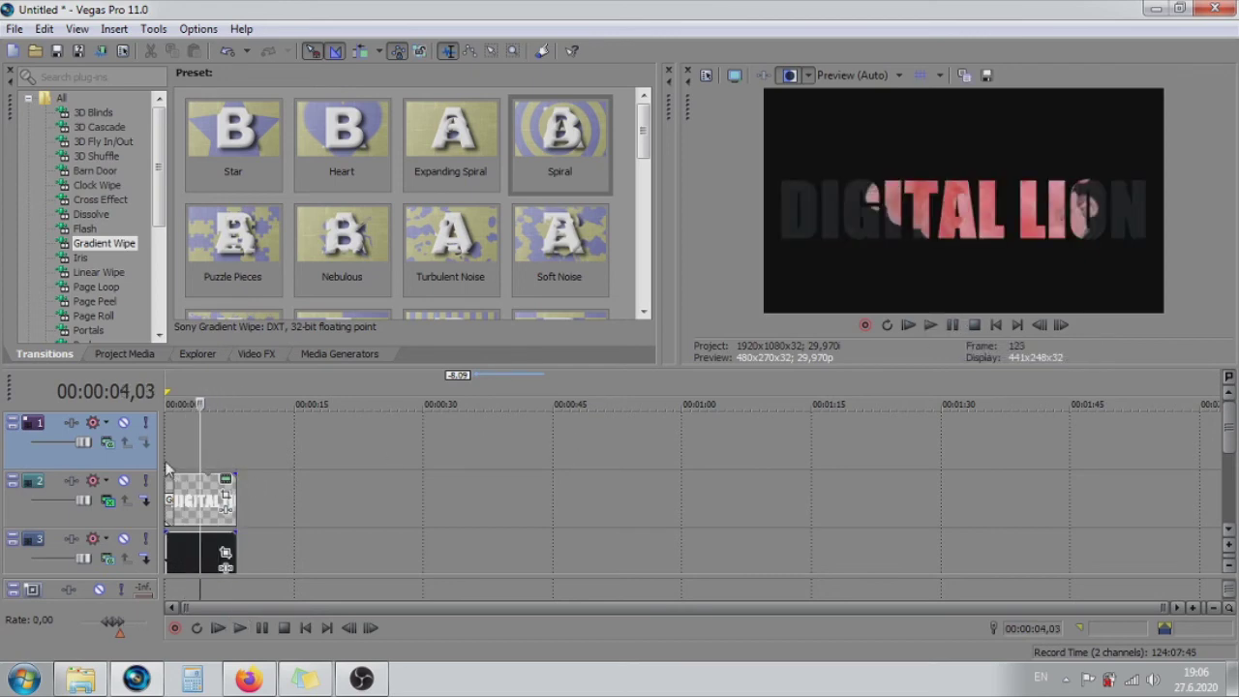
Select the whole title sequence from 00:00:00,00 to 00:00:08,09 as the loop region and save the project to the Desktop as Intro
{"action": "double_click", "coordinate": [183, 426]}
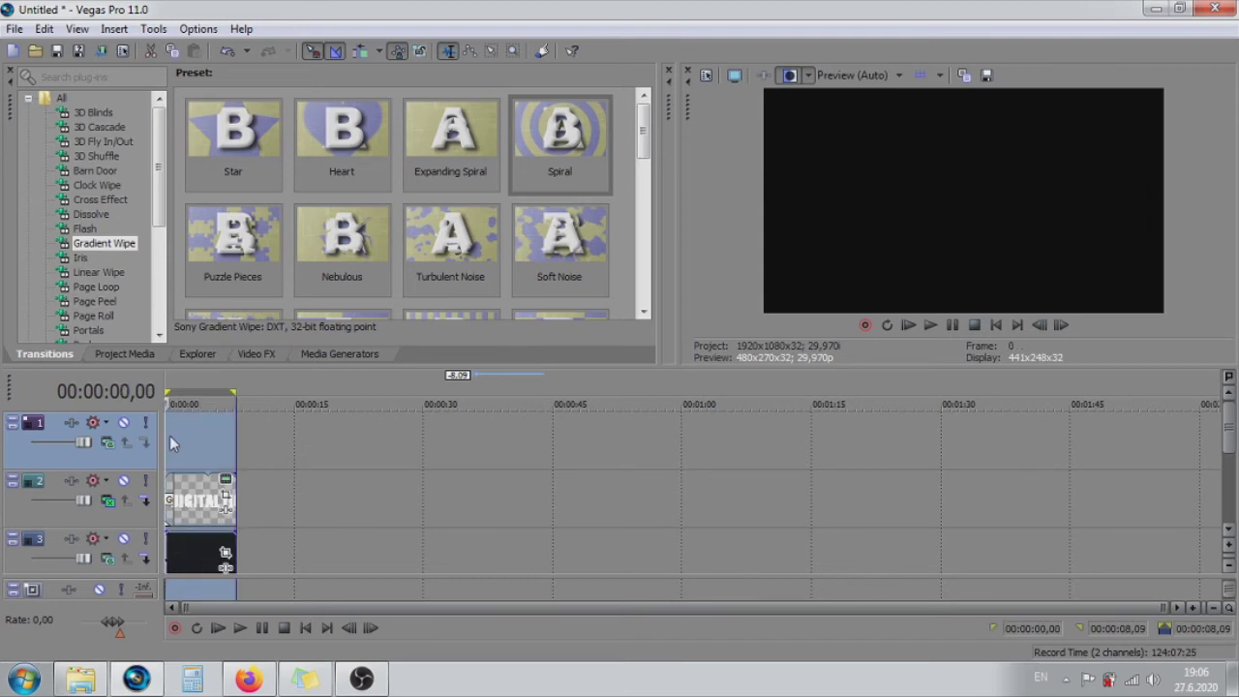
{"action": "double_click", "coordinate": [190, 420]}
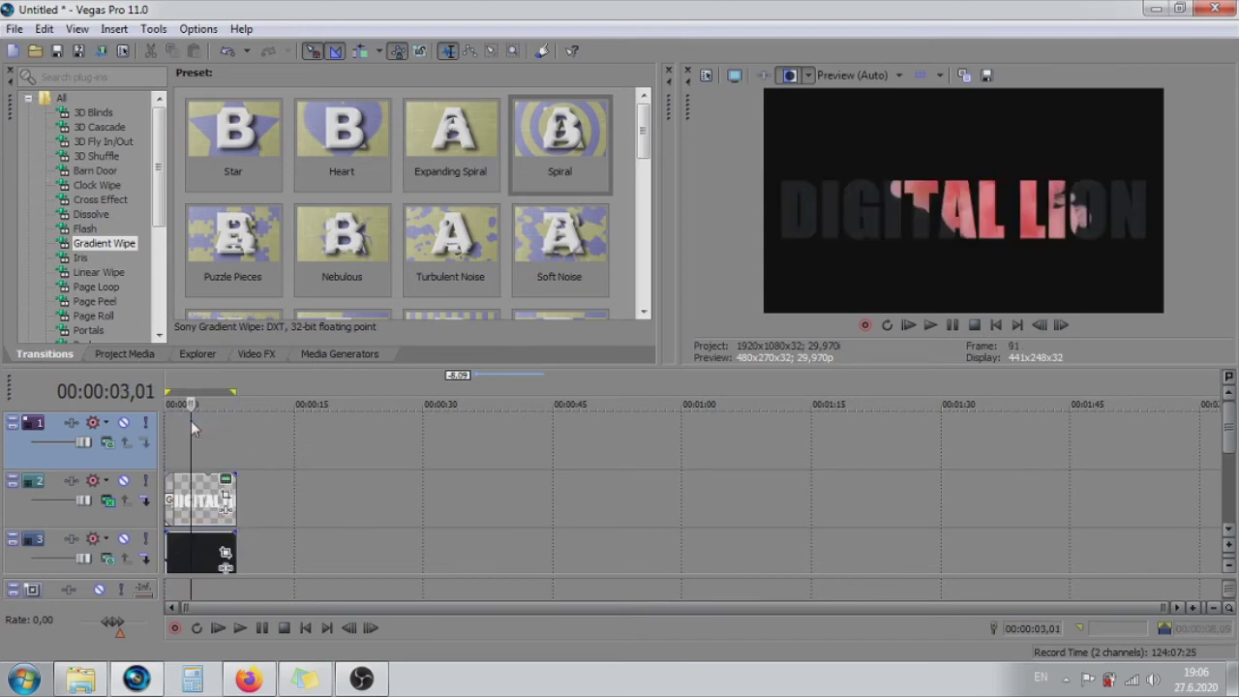
{"action": "left_click", "coordinate": [14, 29]}
{"action": "left_click", "coordinate": [55, 132]}
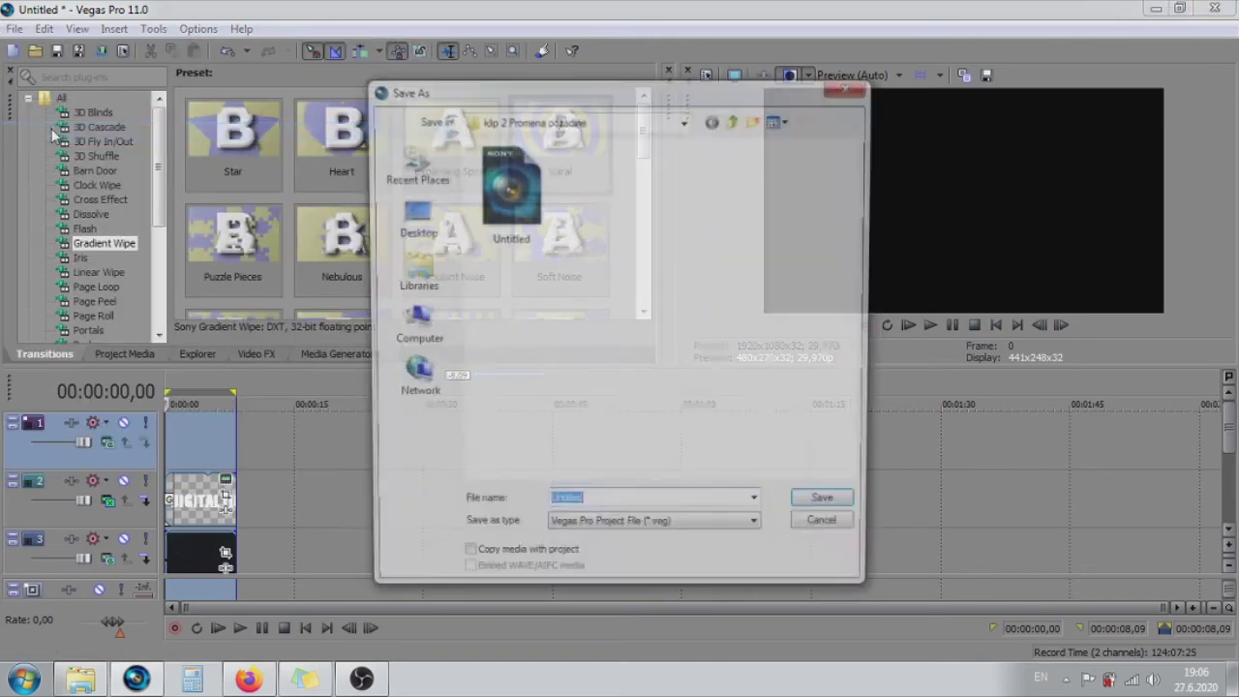
{"action": "left_click", "coordinate": [427, 229]}
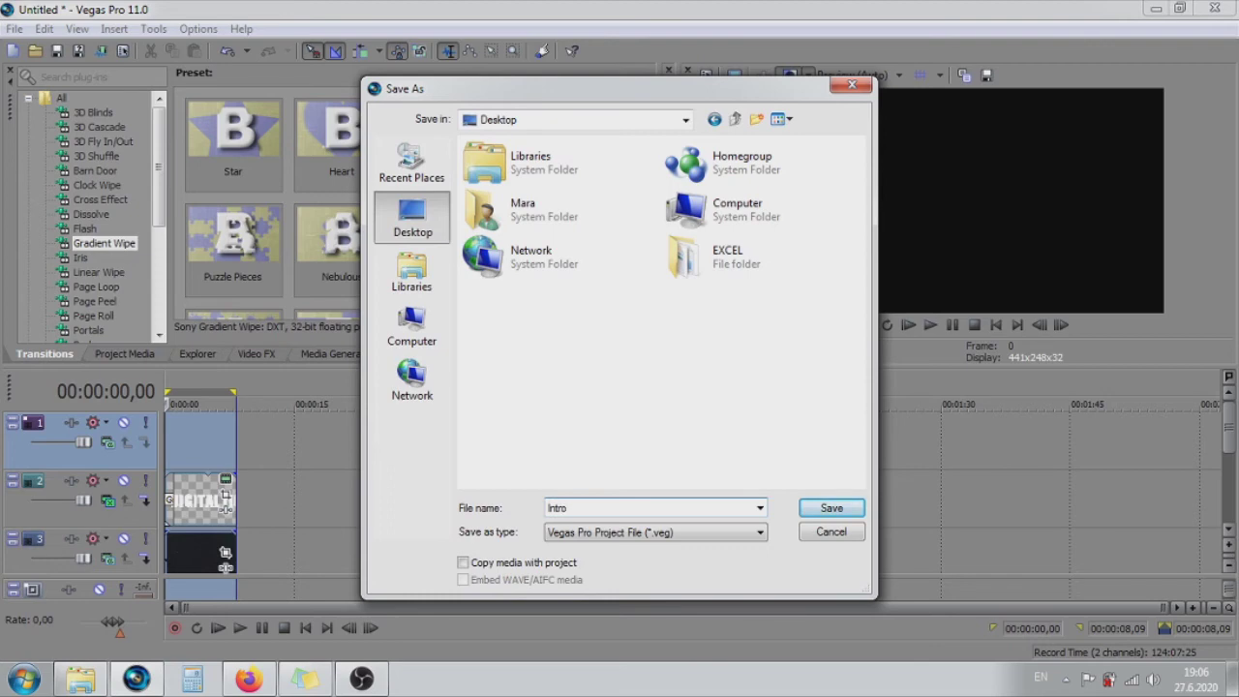
{"action": "left_click", "coordinate": [846, 503]}
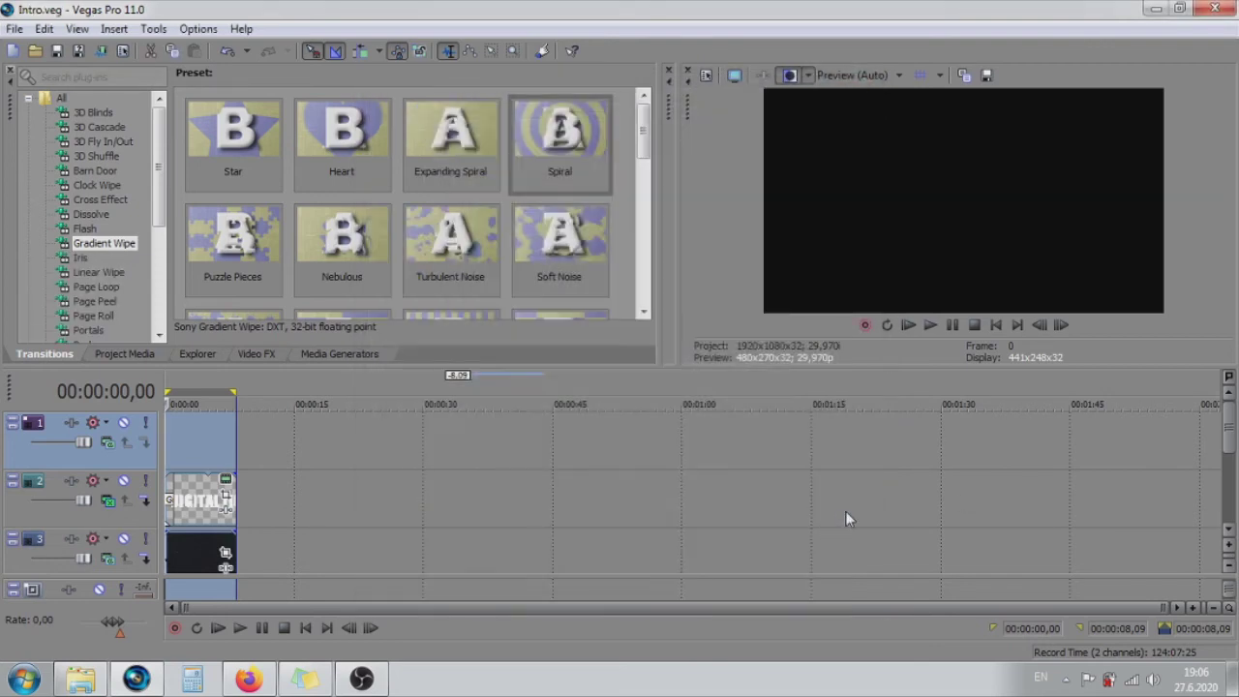
Render the loop region to the Desktop as Intro.wmv using the Windows Media Video V11 template 6 Mbps HD 720-30p Video
{"action": "left_click", "coordinate": [16, 27]}
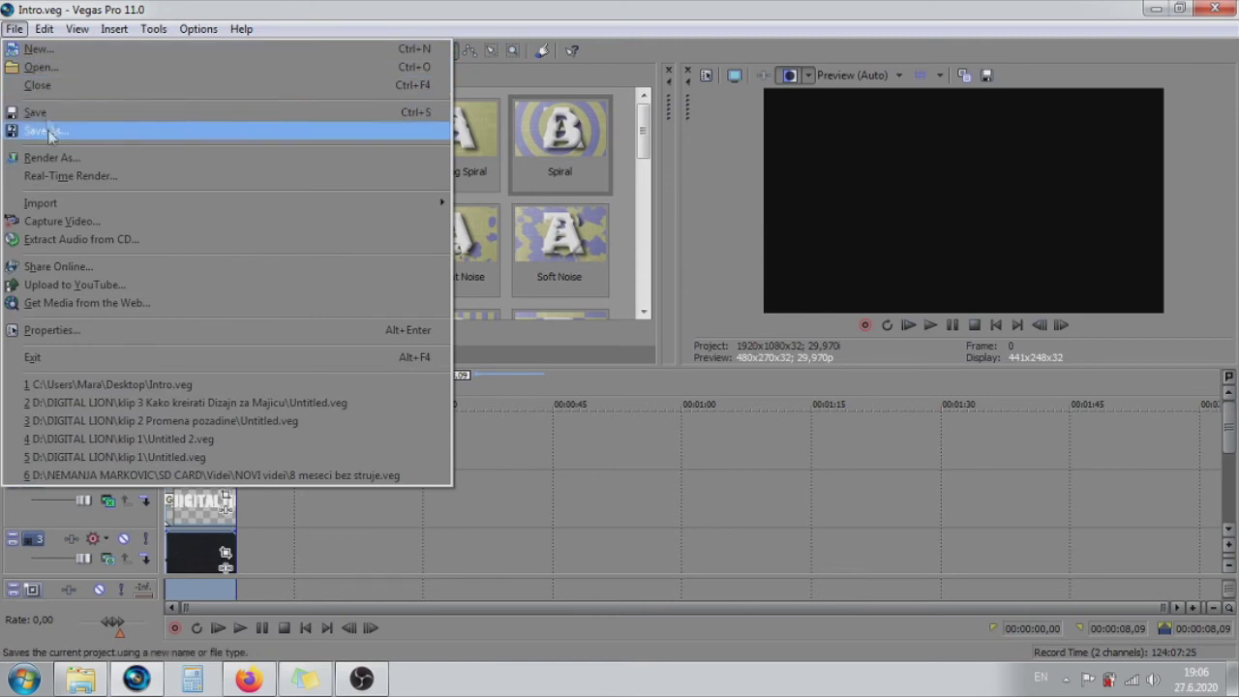
{"action": "left_click", "coordinate": [61, 160]}
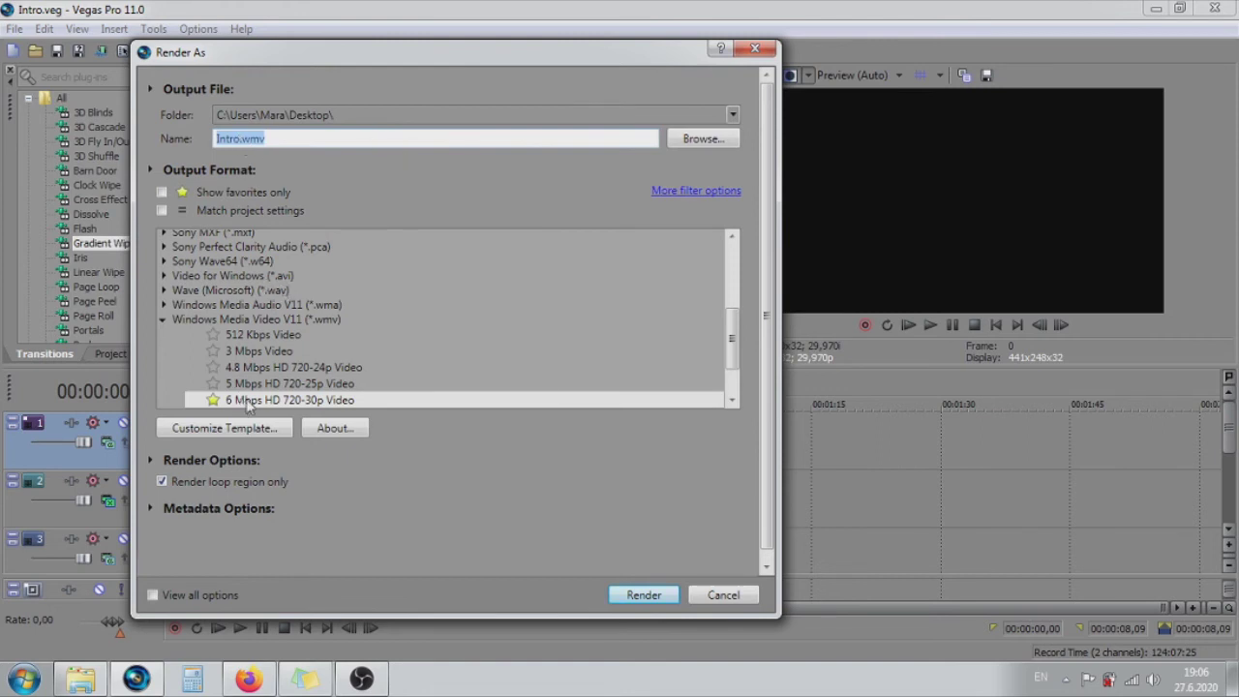
{"action": "left_click_drag", "start_coordinate": [734, 332], "coordinate": [735, 257]}
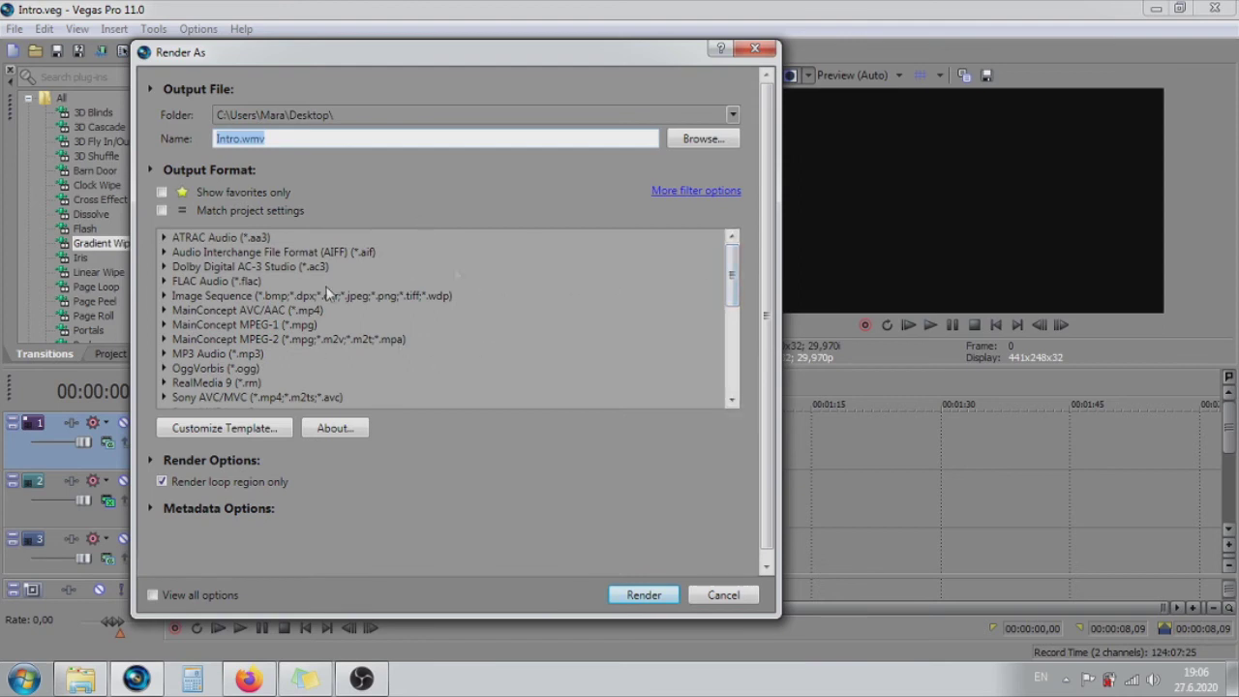
{"action": "left_click_drag", "start_coordinate": [733, 281], "coordinate": [733, 363]}
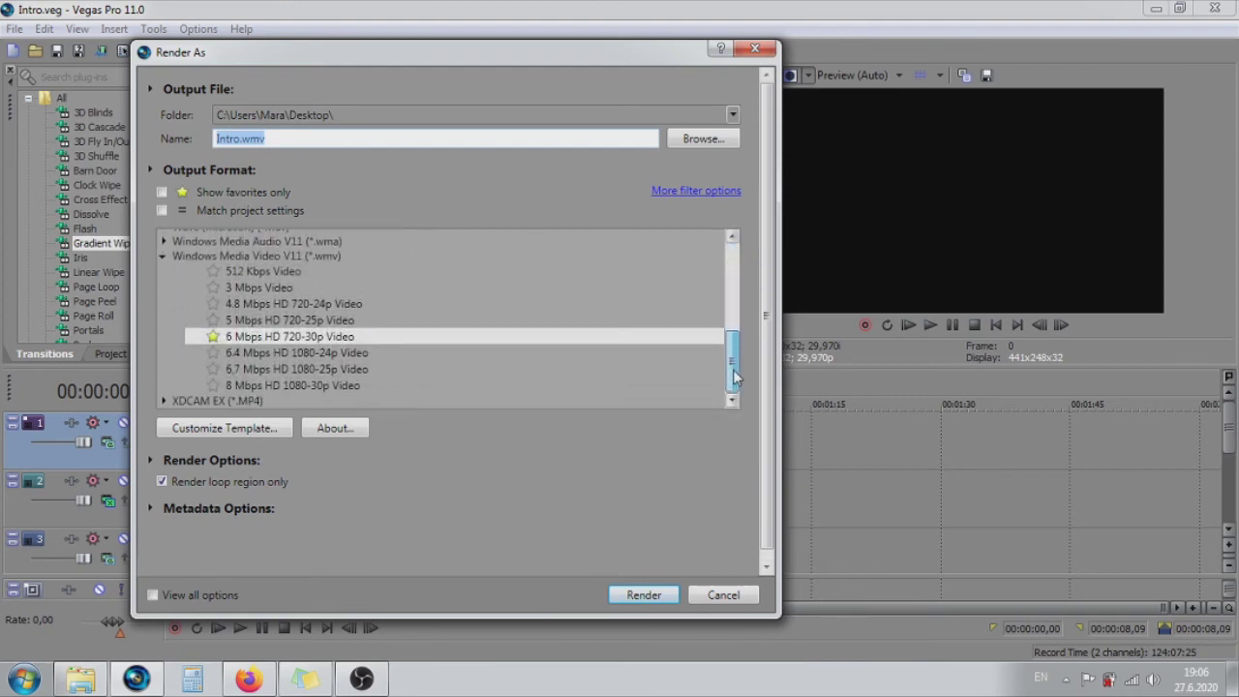
{"action": "left_click", "coordinate": [287, 338]}
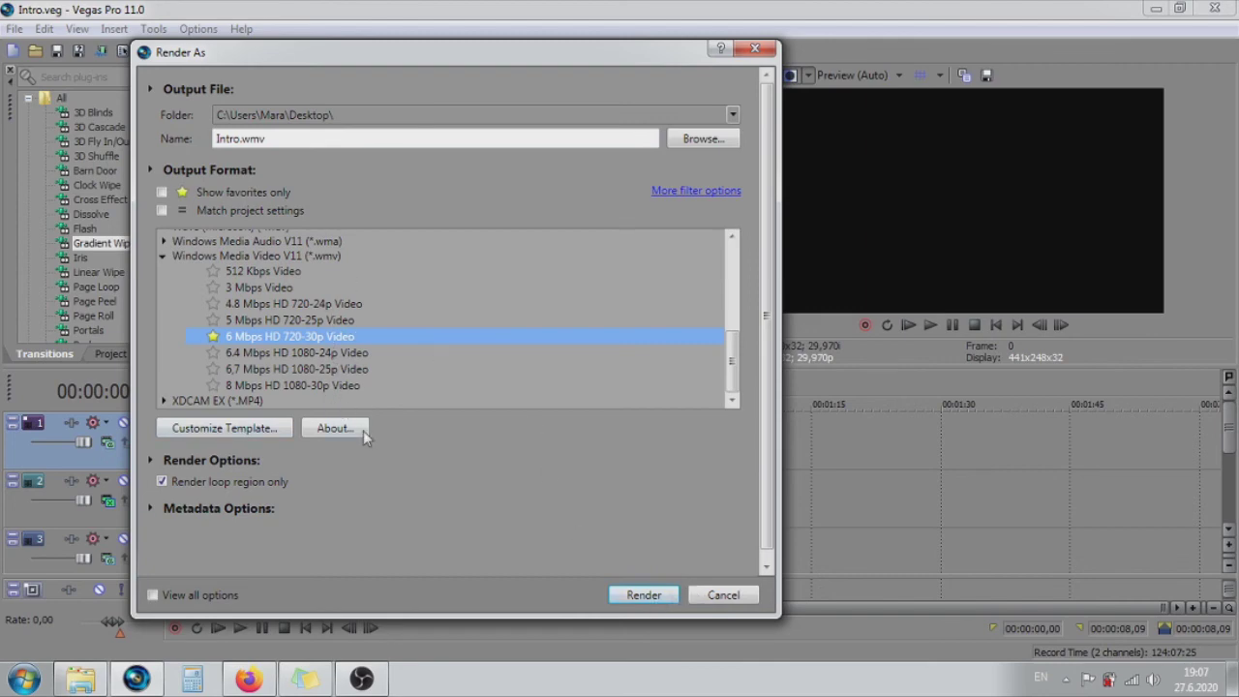
{"action": "left_click", "coordinate": [635, 595]}
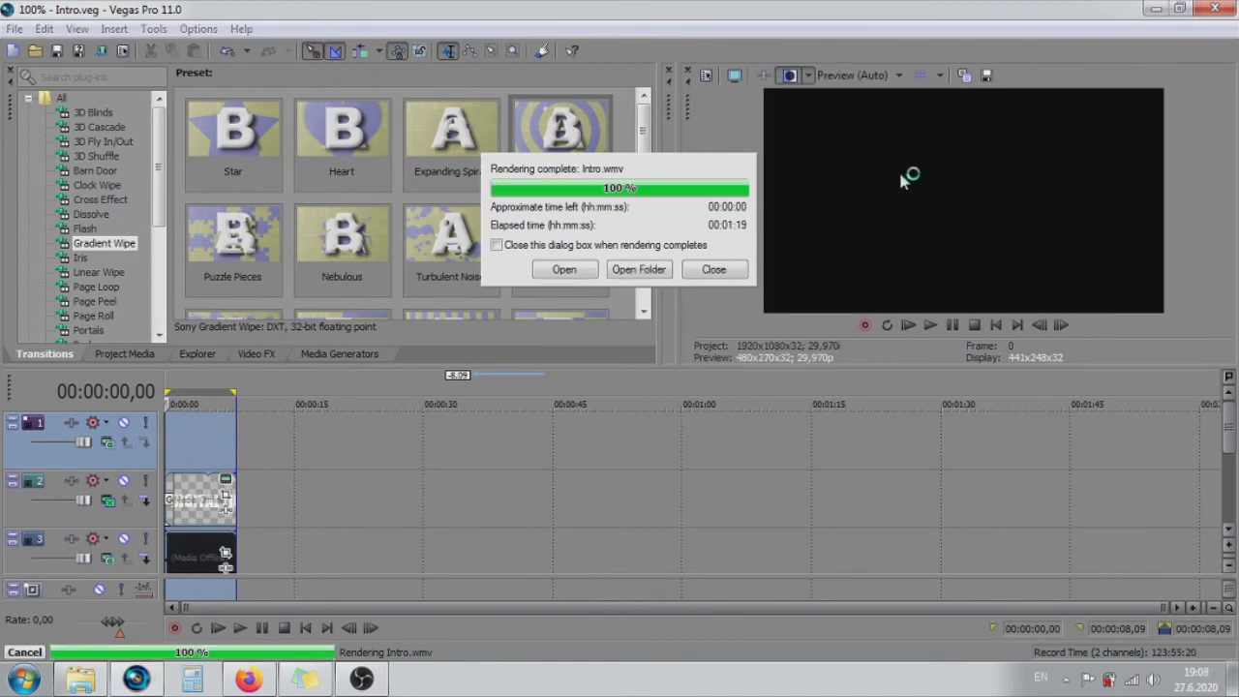
{"action": "left_click", "coordinate": [713, 270]}
Switch to the desktop, open the rendered Intro video in BS.Player and play it to check the result
{"action": "left_click", "coordinate": [1152, 8]}
{"action": "left_click", "coordinate": [1152, 9]}
{"action": "left_click", "coordinate": [1154, 9]}
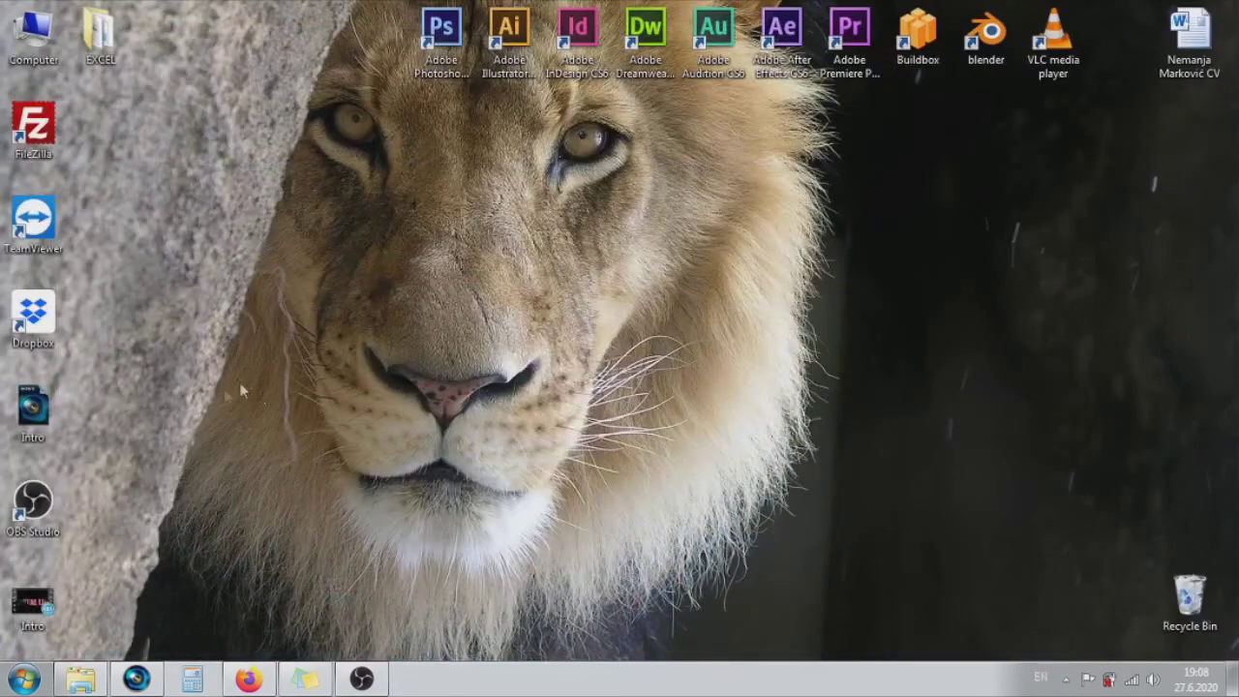
{"action": "right_click", "coordinate": [35, 614]}
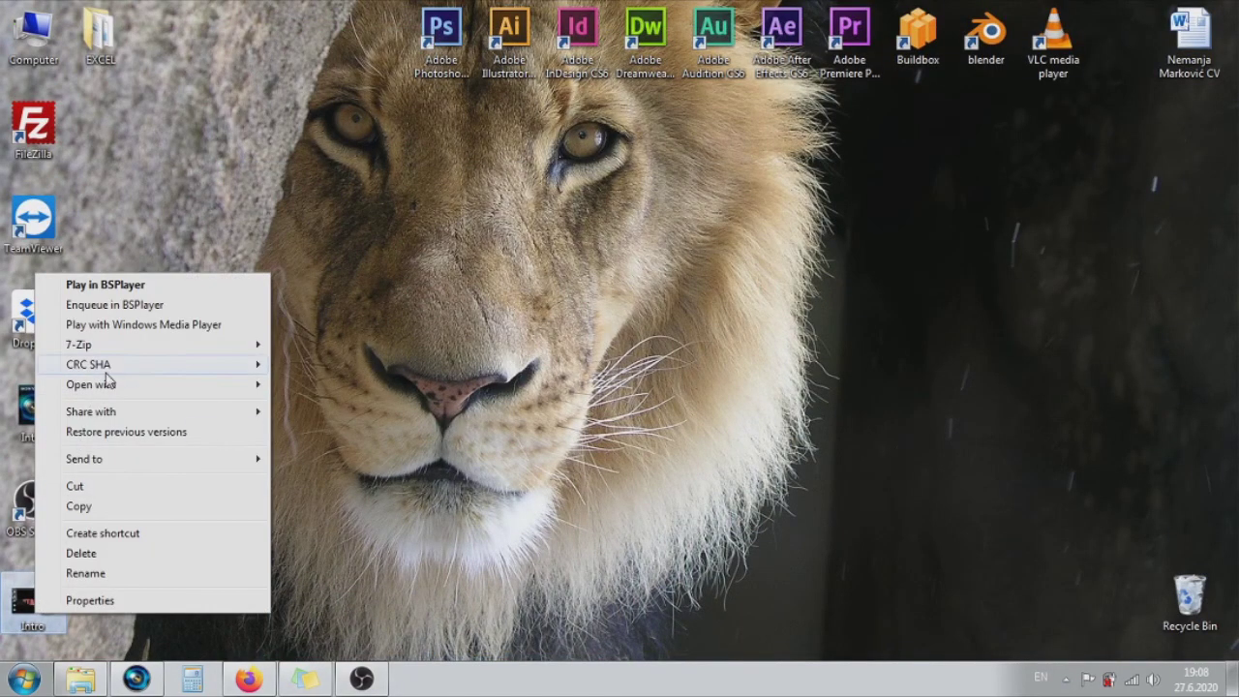
{"action": "mouse_move", "coordinate": [124, 387]}
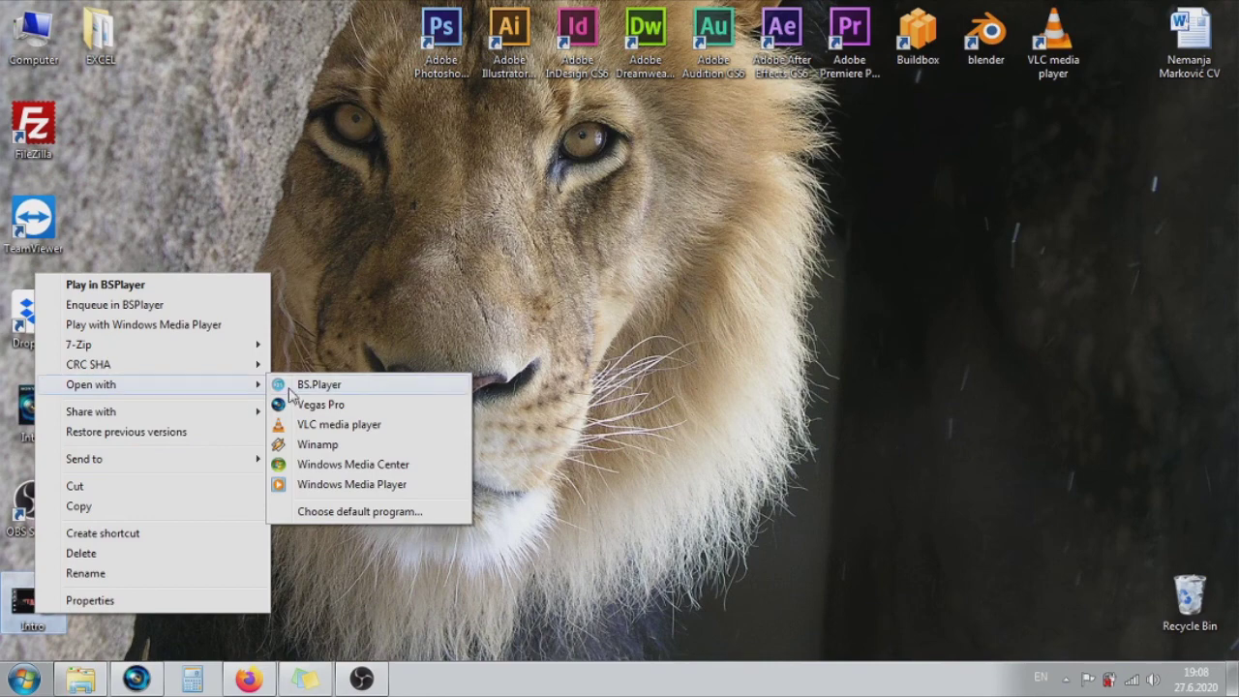
{"action": "left_click", "coordinate": [293, 386]}
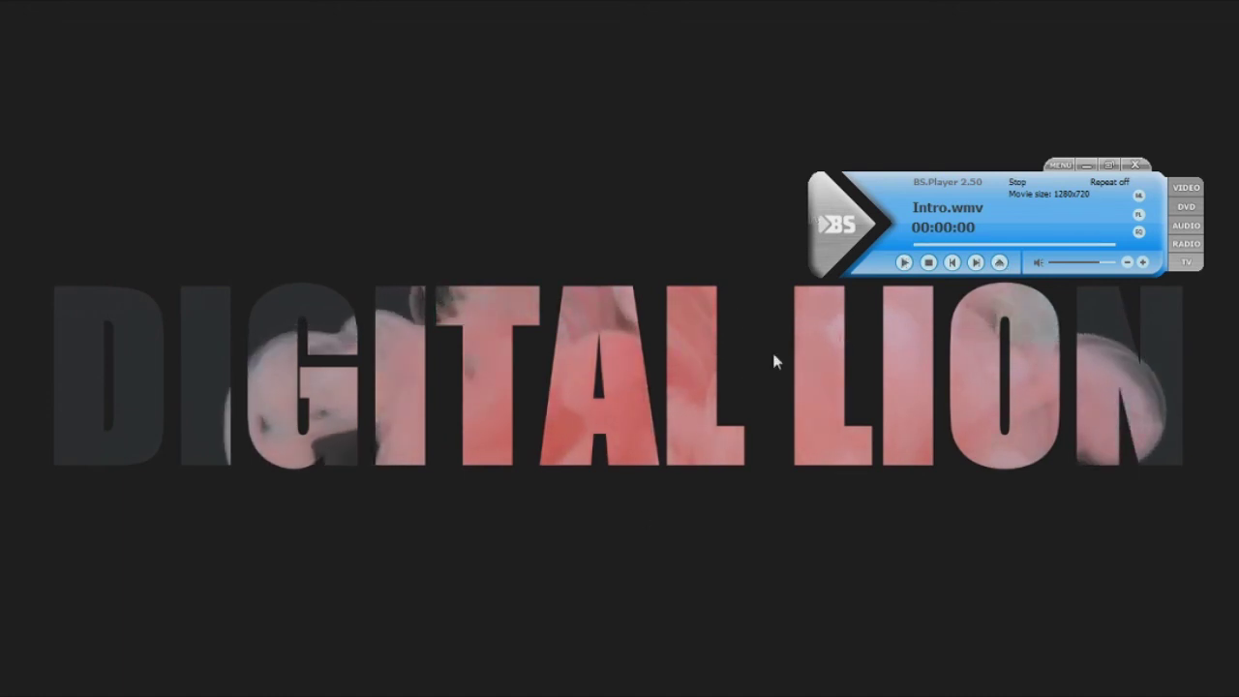
{"action": "left_click", "coordinate": [905, 262]}
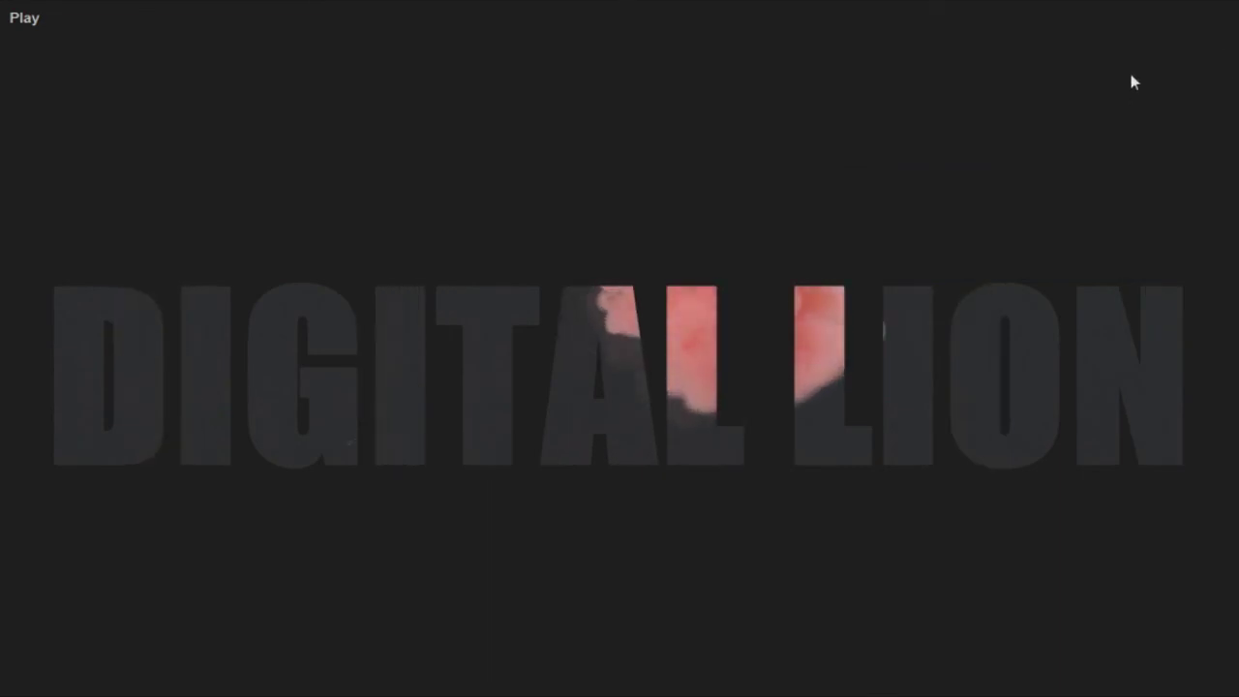